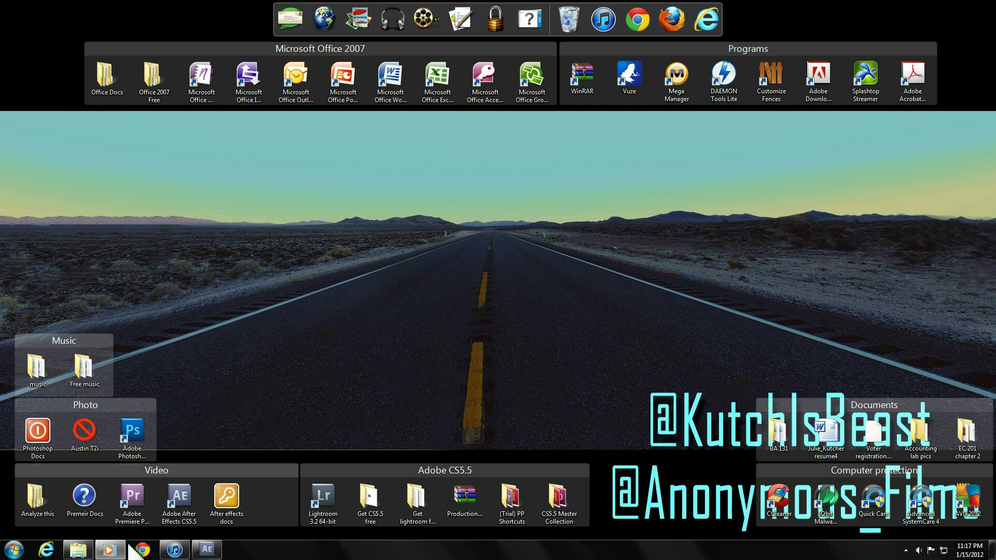
Play the Vegas Timelapse video briefly in Windows Media Player, pause it, then close the player
mouse_move(127, 548)
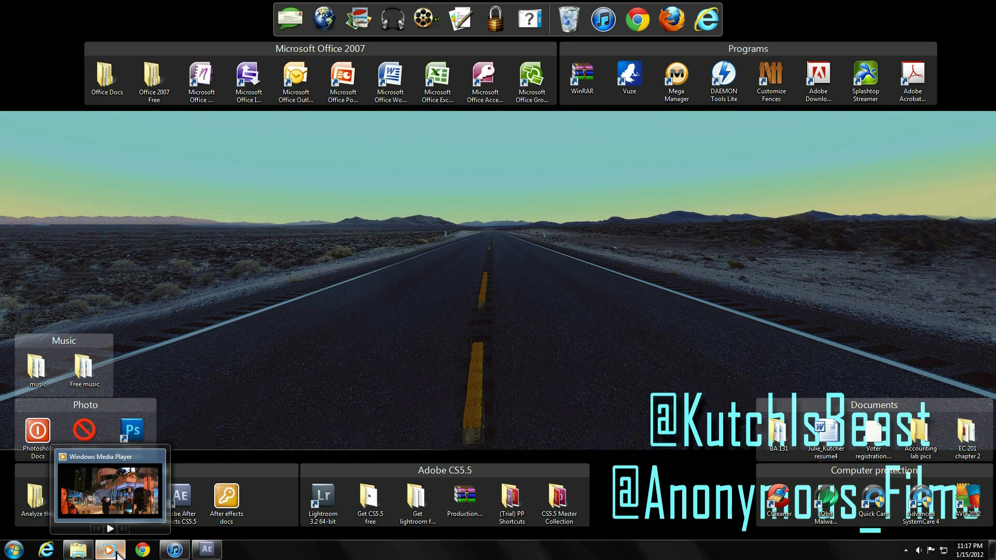
left_click(118, 554)
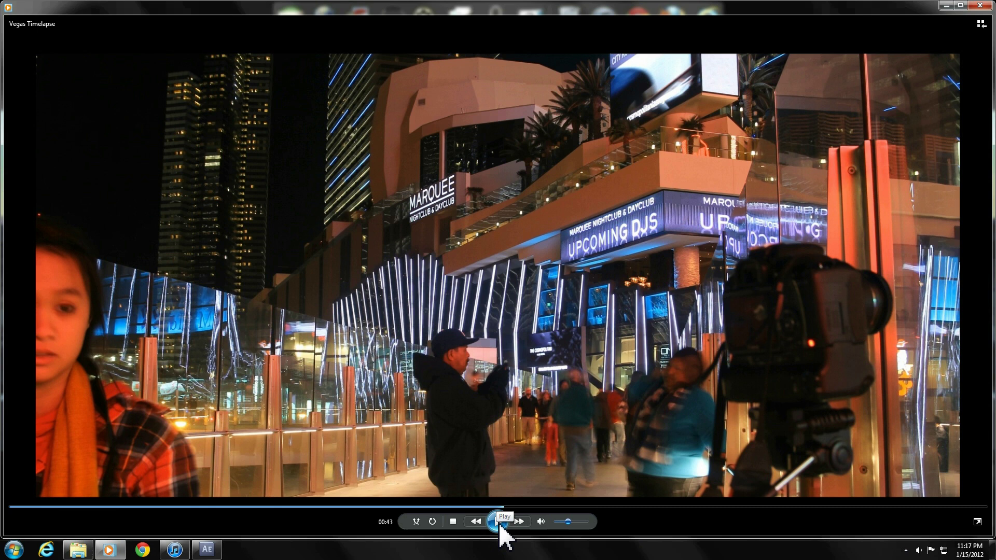
left_click(499, 525)
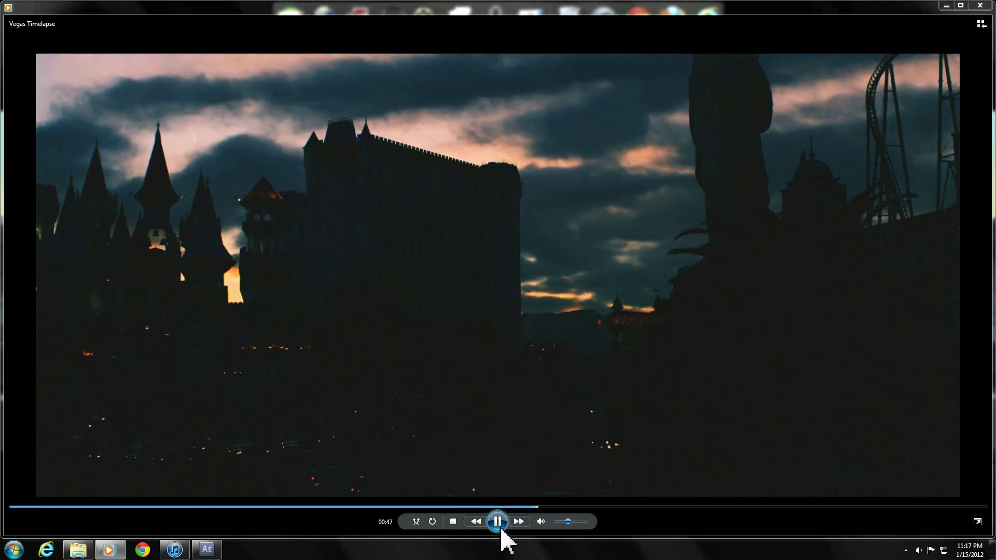
left_click(500, 529)
left_click(980, 5)
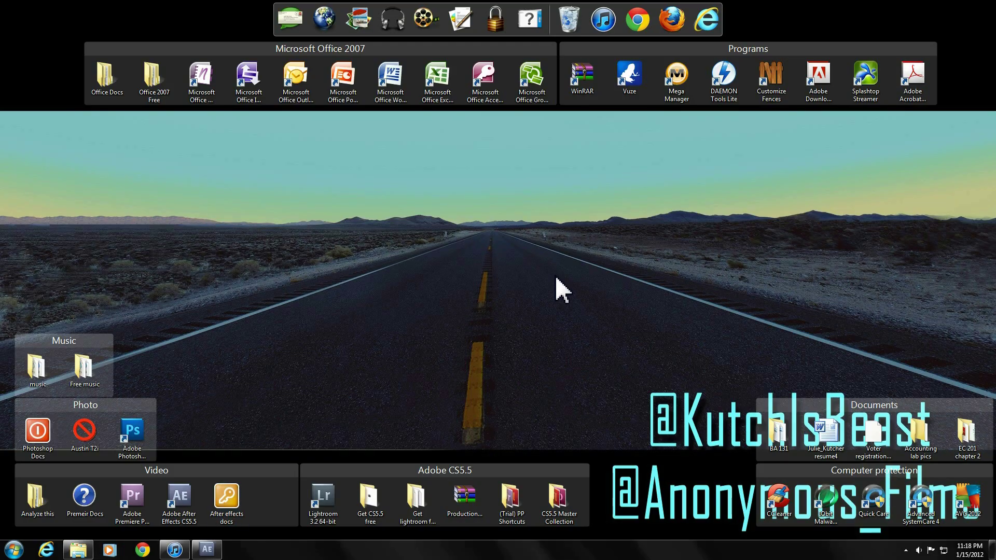
Create Comp 1 with the HDTV 1080 24 preset (1920×1080, 24 fps, 30 s), then minimize After Effects
left_click(215, 553)
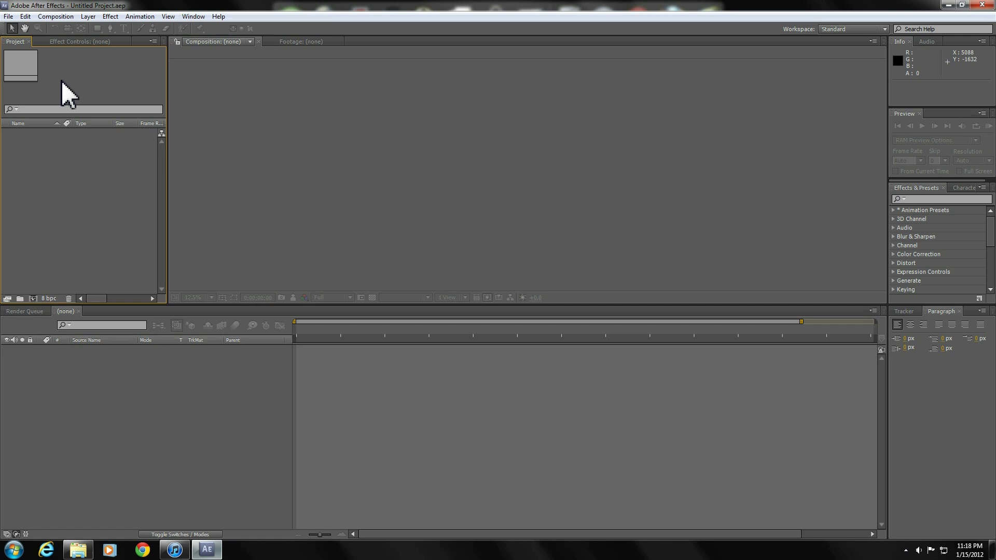
left_click(69, 18)
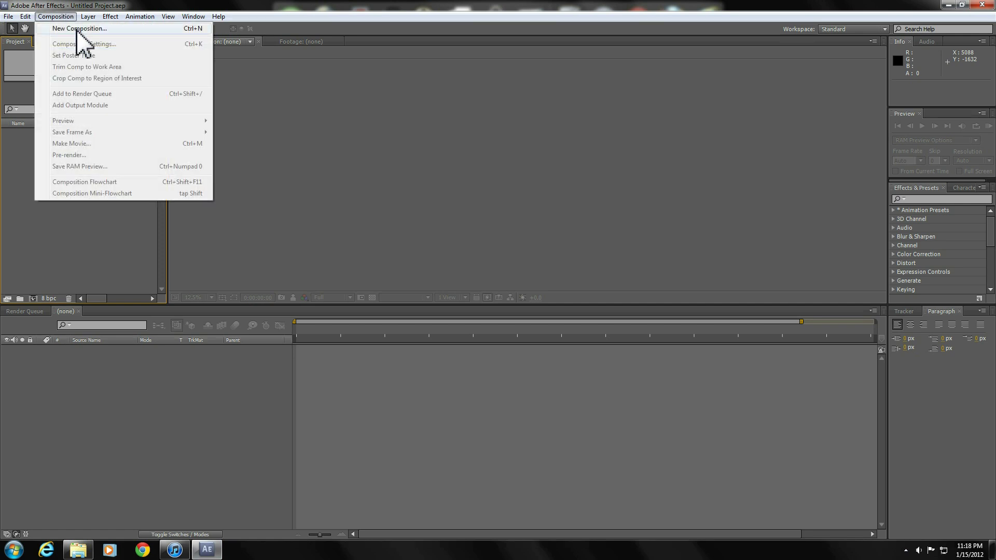
left_click(78, 29)
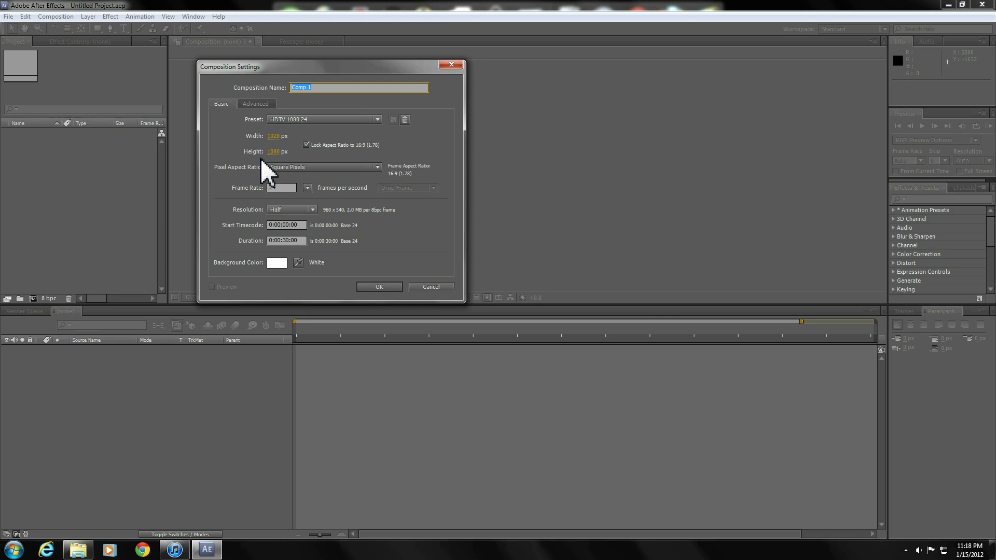
left_click_drag(278, 73, 425, 187)
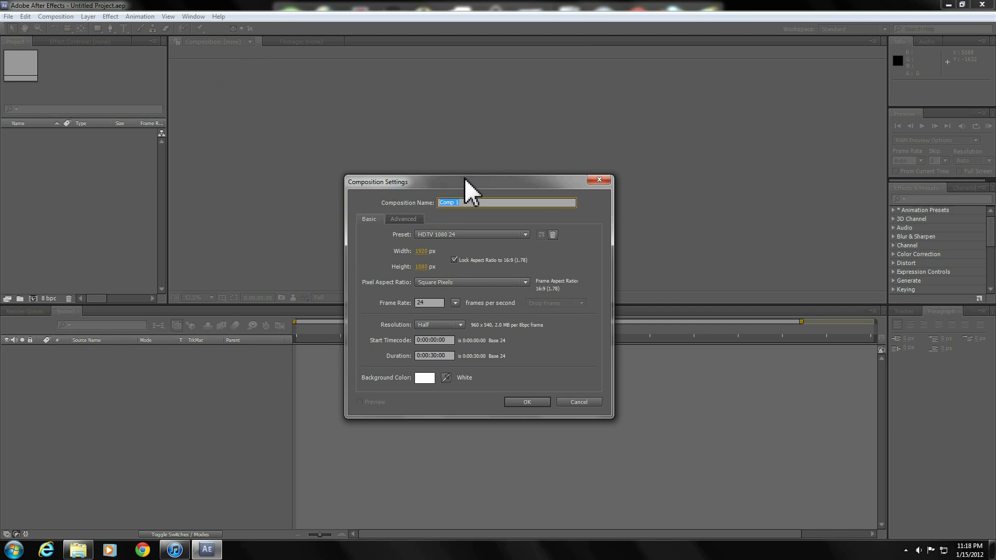
left_click_drag(465, 178, 456, 176)
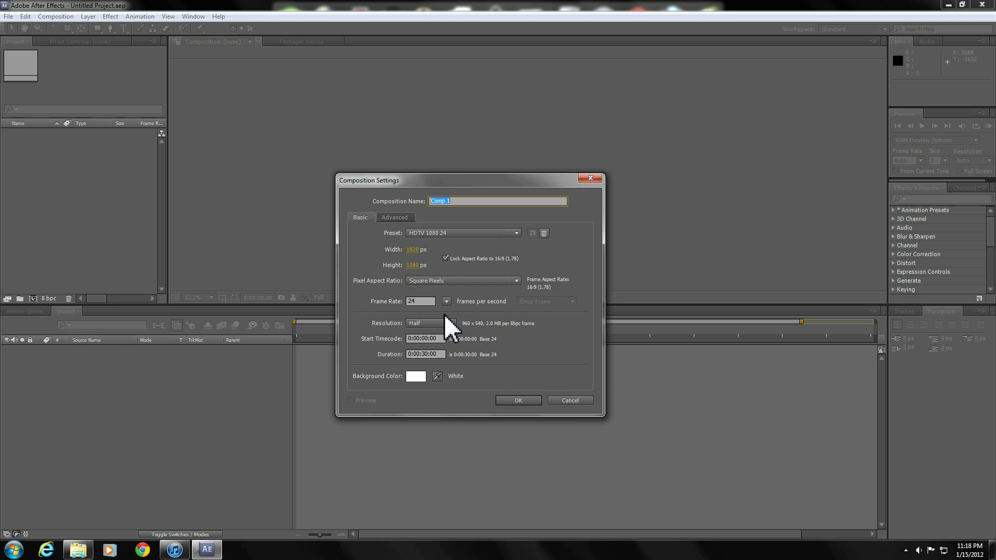
left_click(519, 400)
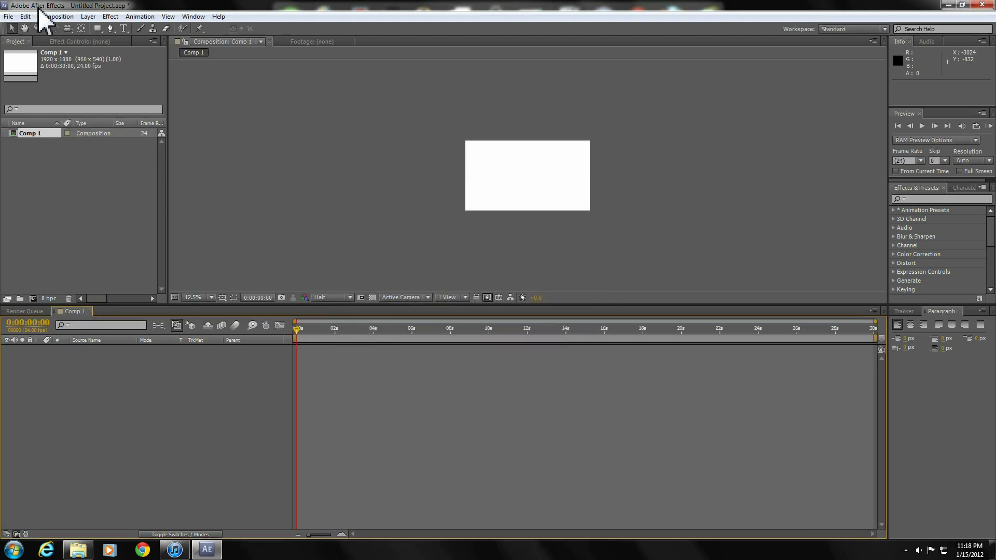
scroll(382, 210, "up", 2)
scroll(382, 210, "down", 1)
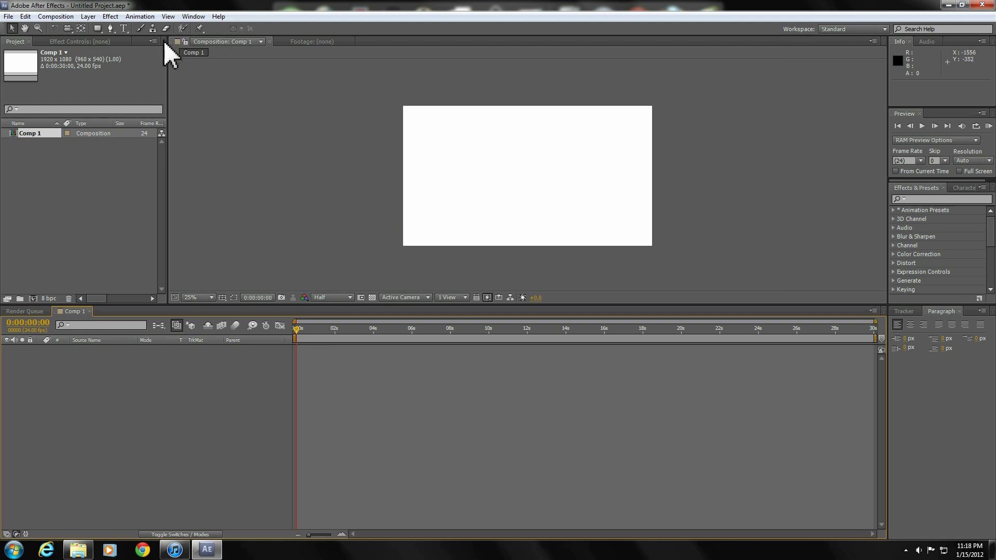
left_click(949, 5)
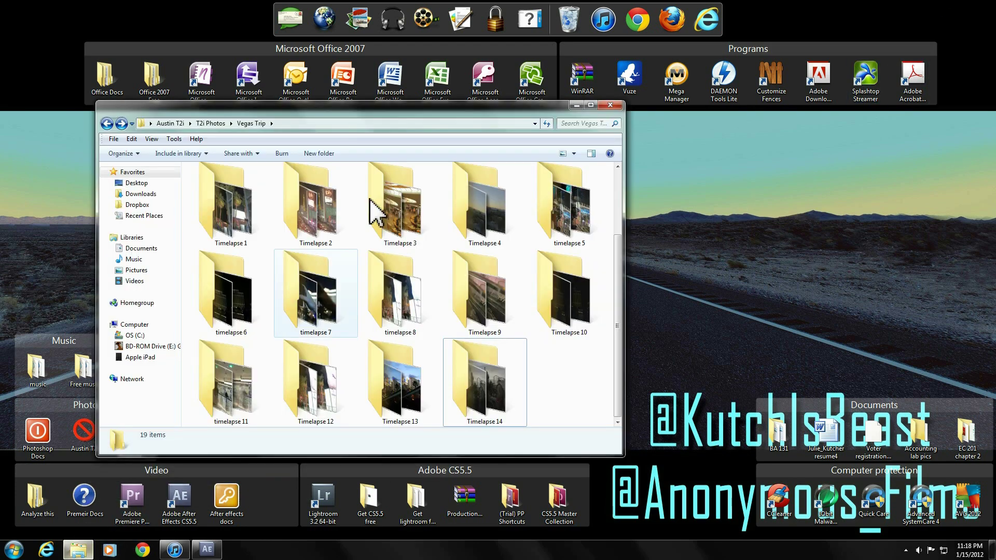
Check the 522 images in Timelapse 14, then drag that folder from Vegas Trip into After Effects
left_click(78, 548)
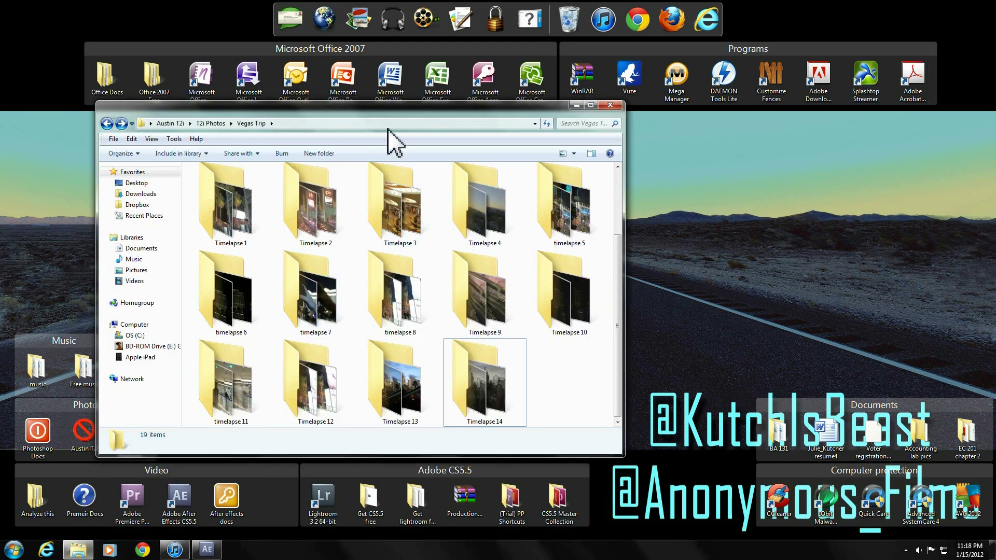
left_click_drag(388, 129, 406, 97)
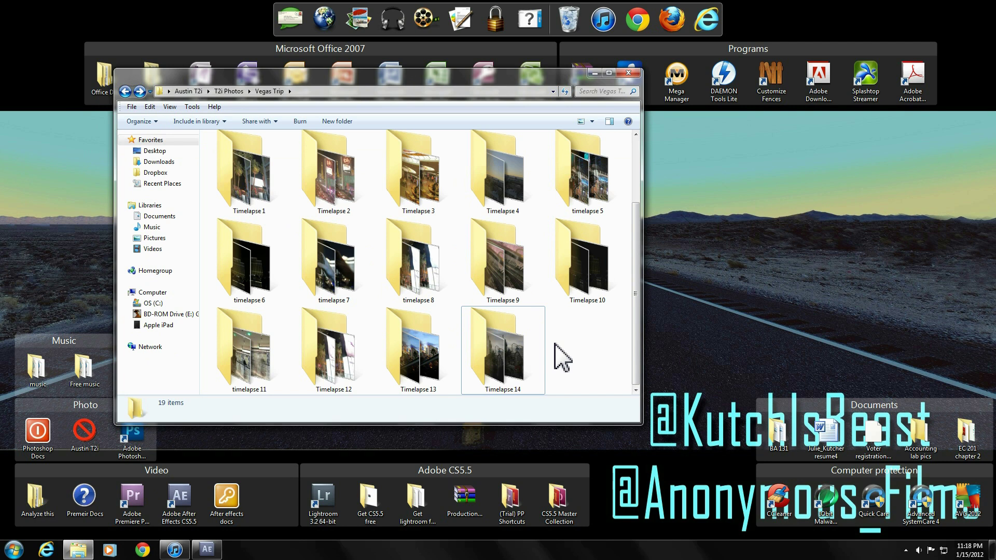
scroll(461, 283, "up", 2)
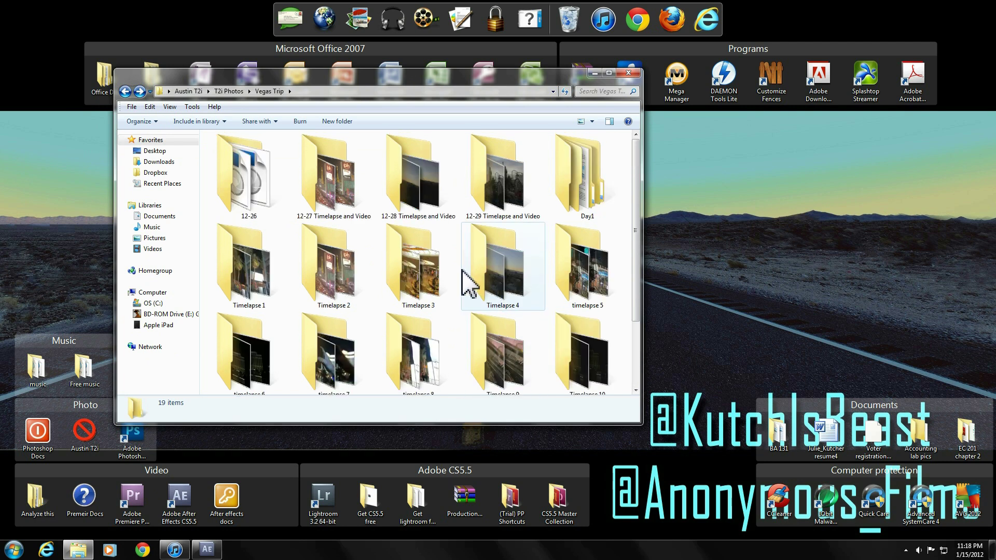
scroll(469, 283, "down", 3)
double_click(495, 329)
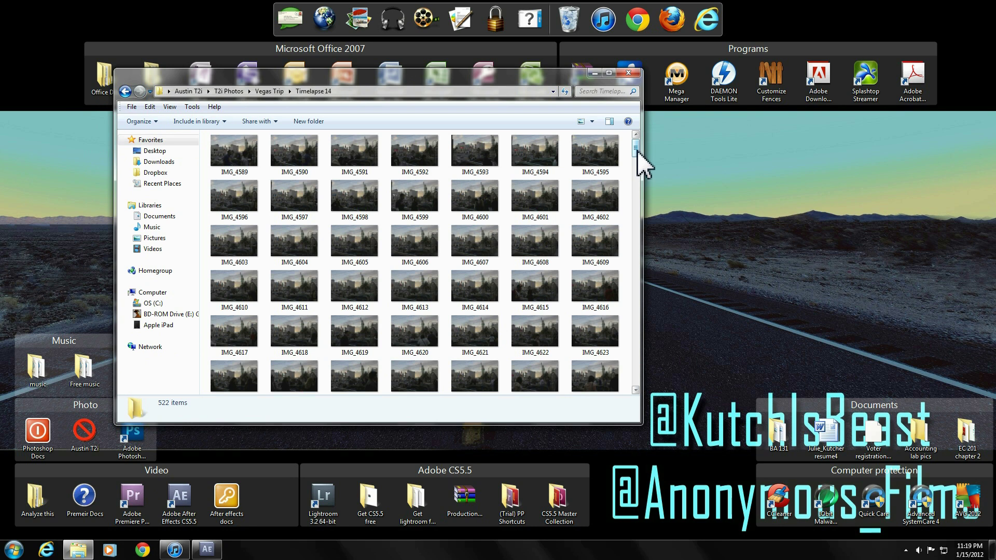
left_click_drag(636, 152, 637, 378)
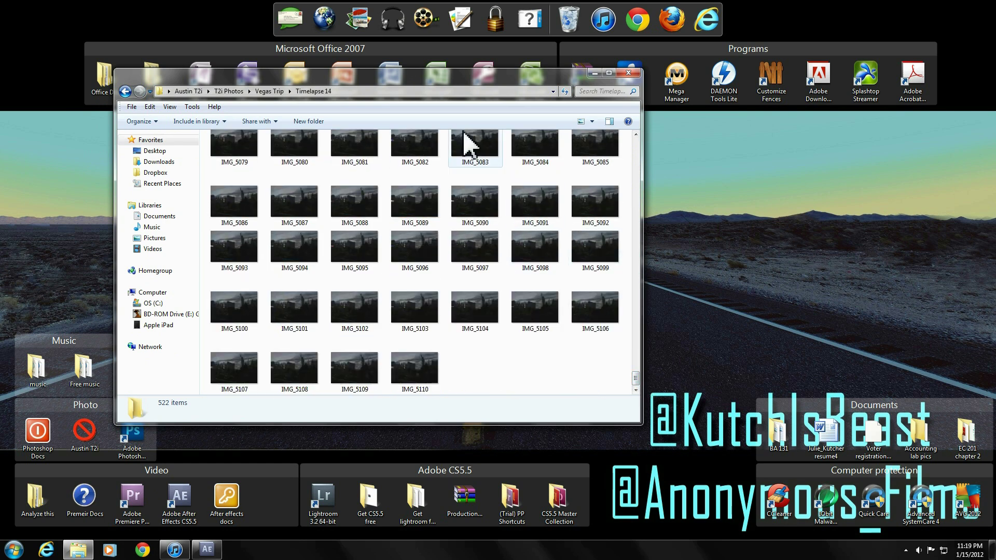
left_click_drag(438, 85, 707, 61)
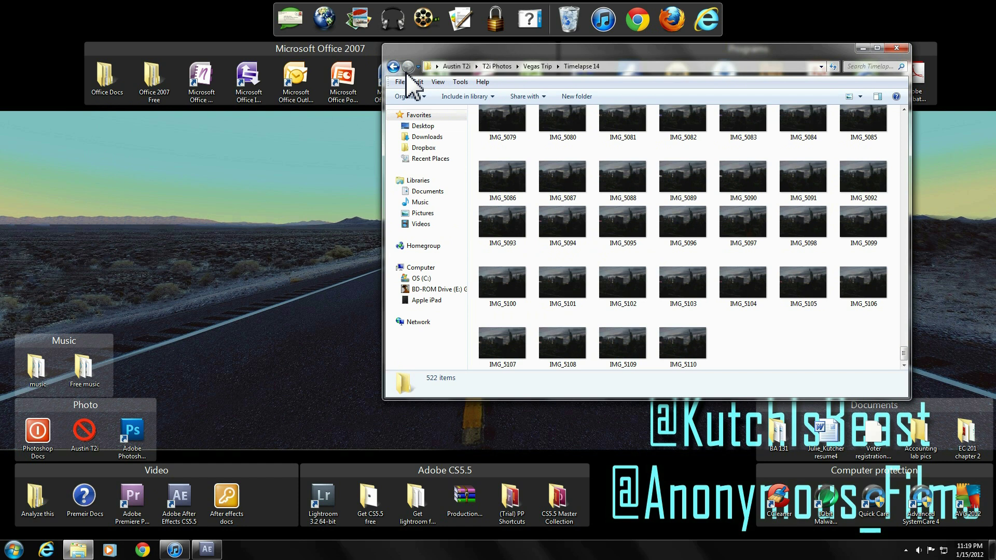
scroll(541, 199, "up", 20)
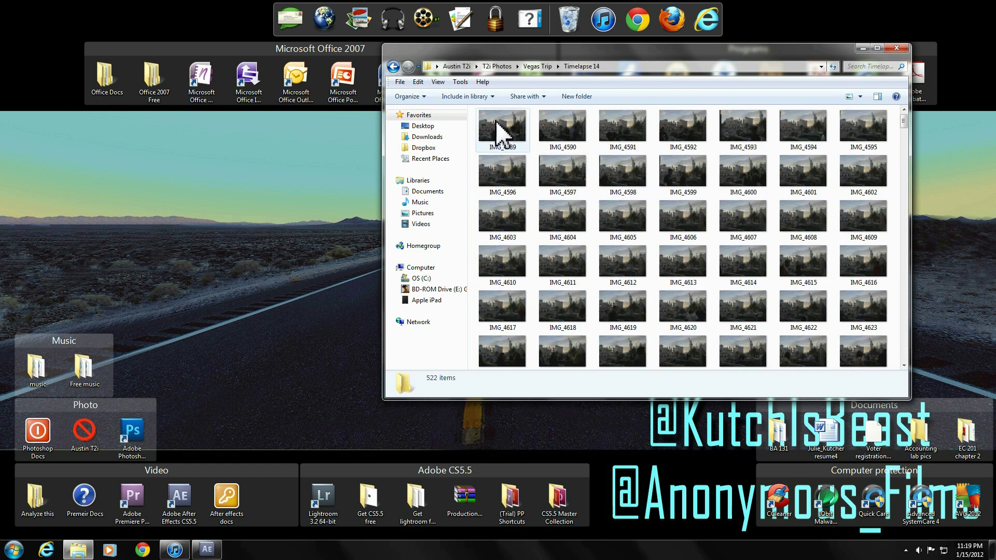
left_click(393, 67)
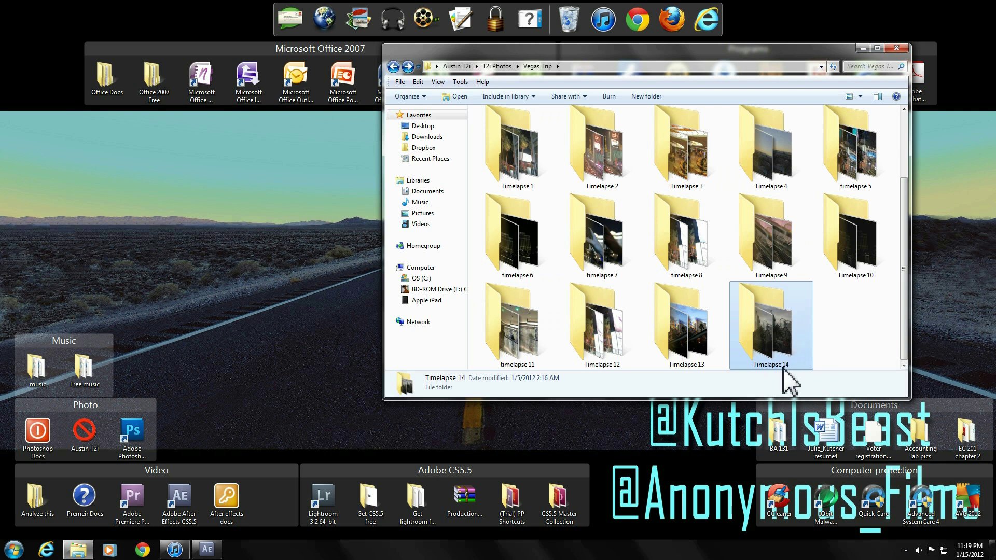
left_click_drag(782, 340, 97, 226)
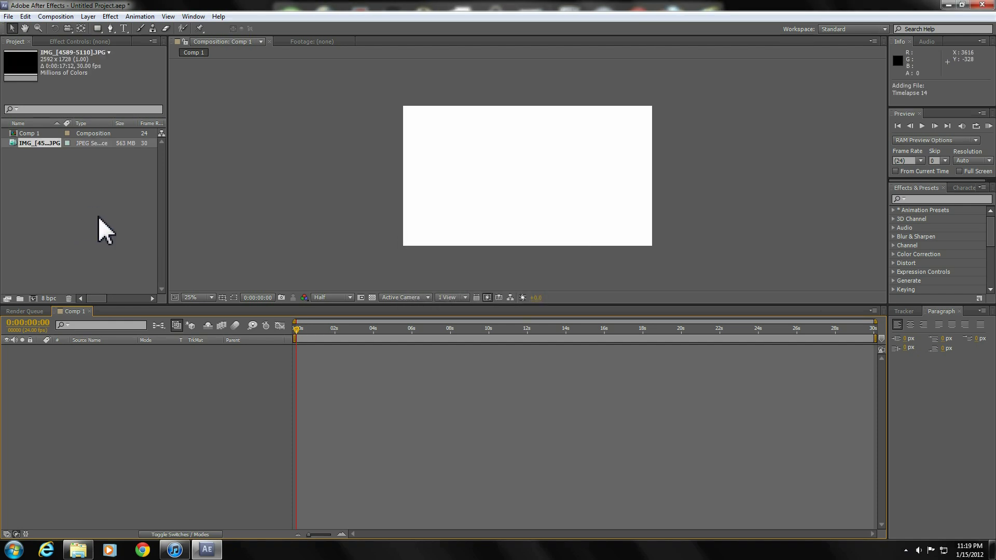
Add the IMG_[4589-5110].JPG sequence to Comp 1 and scale it to about 78% to fill the frame
left_click_drag(17, 143, 529, 177)
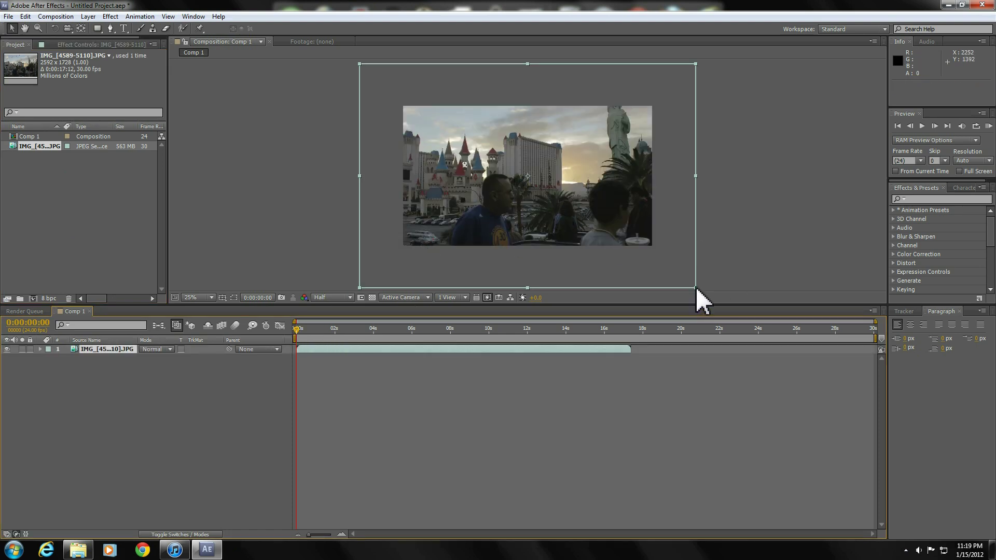
left_click_drag(696, 288, 653, 260)
left_click(666, 255)
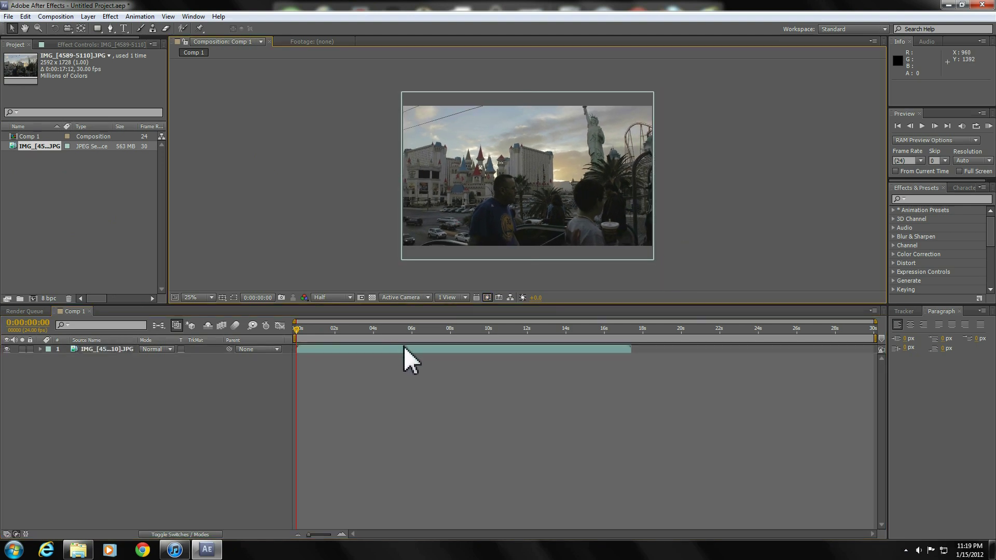
key("s")
mouse_move(151, 363)
left_mouse_down()
mouse_move(174, 357)
mouse_move(152, 357)
left_mouse_up()
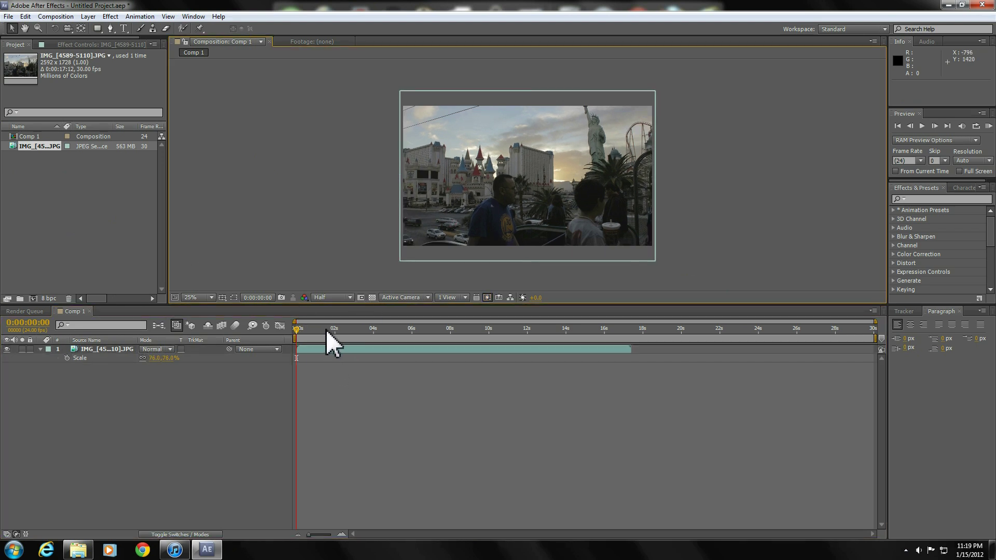
Scrub and preview the timelapse layer's opening frames, returning to the composition start
left_click(351, 347)
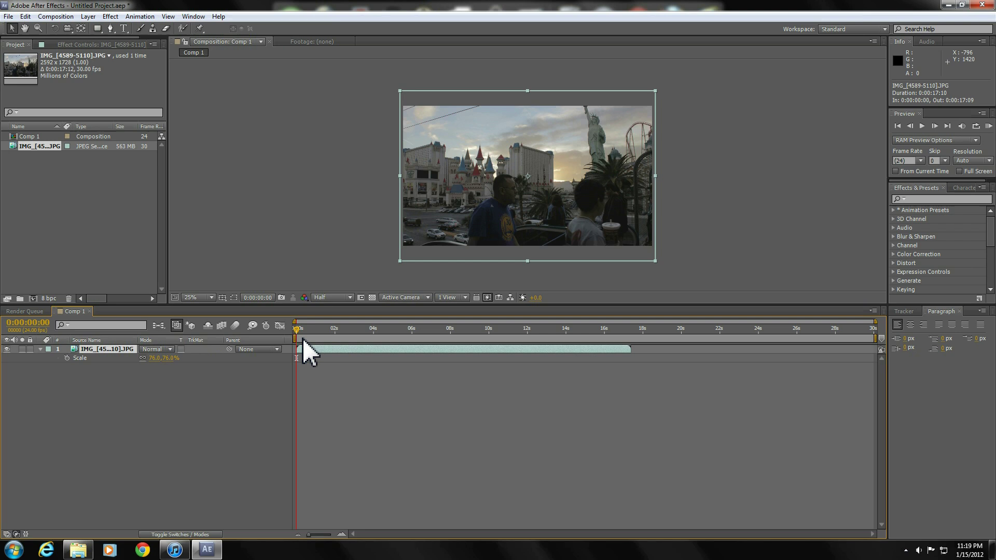
left_click_drag(301, 329, 274, 304)
left_click(298, 329)
left_click_drag(316, 329, 294, 320)
key("KP_0")
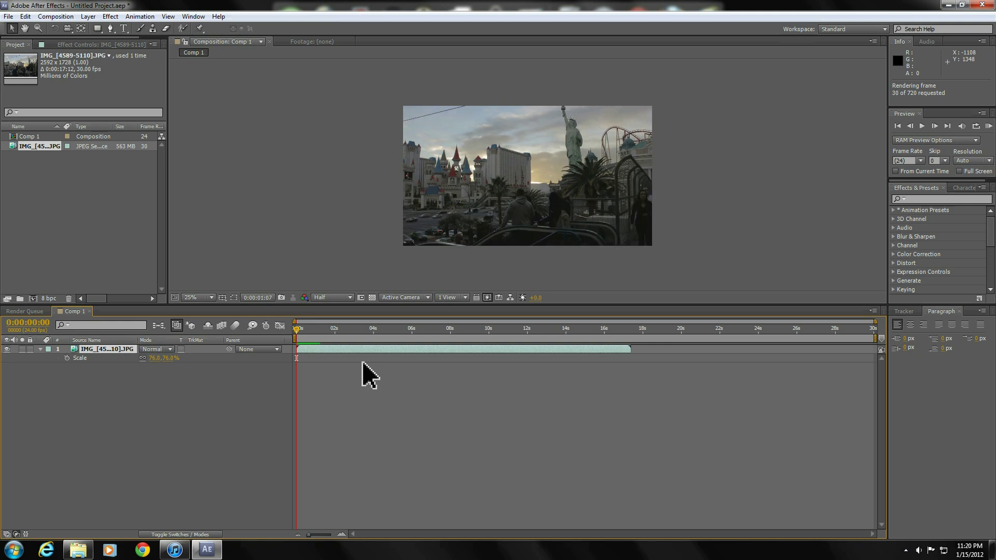
left_click(321, 321)
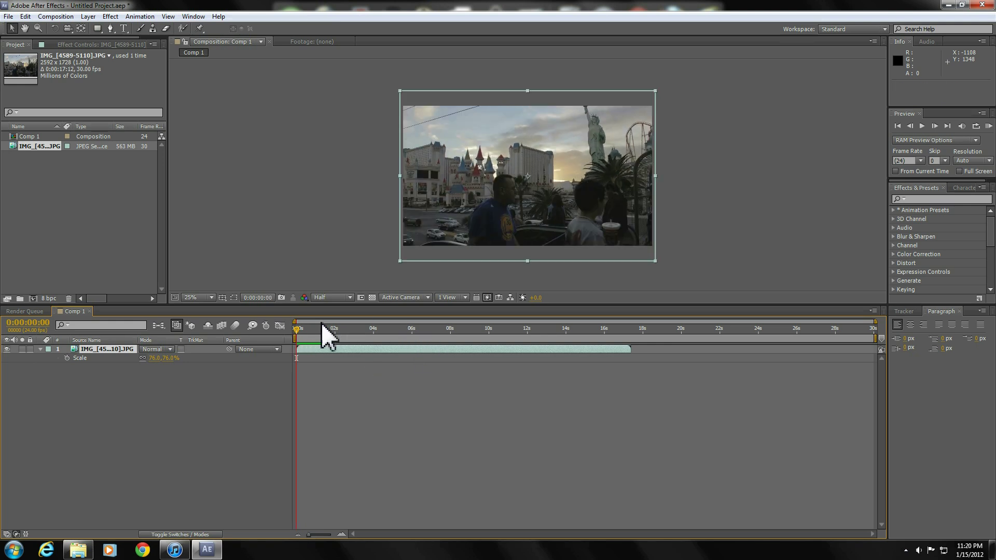
left_click_drag(301, 329, 308, 326)
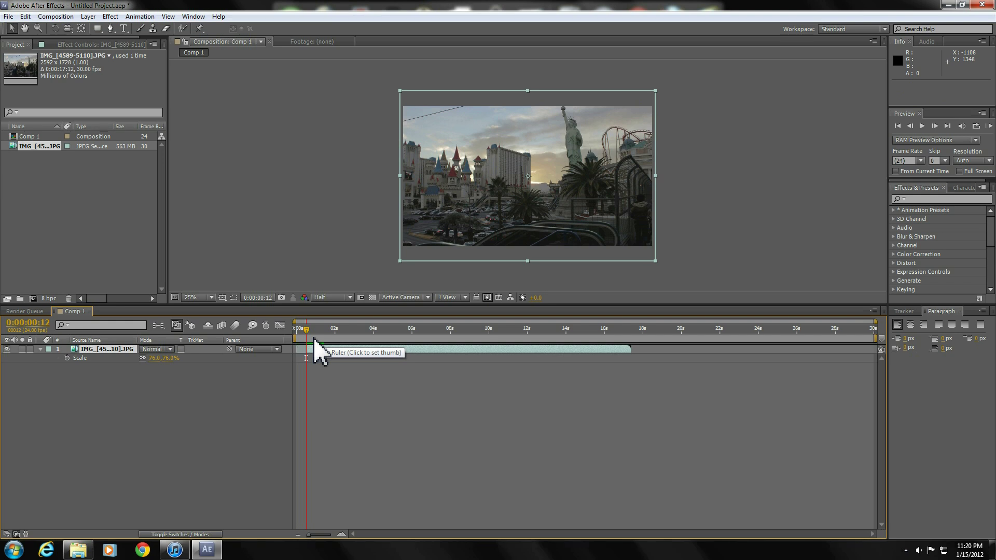
left_click_drag(309, 328, 280, 327)
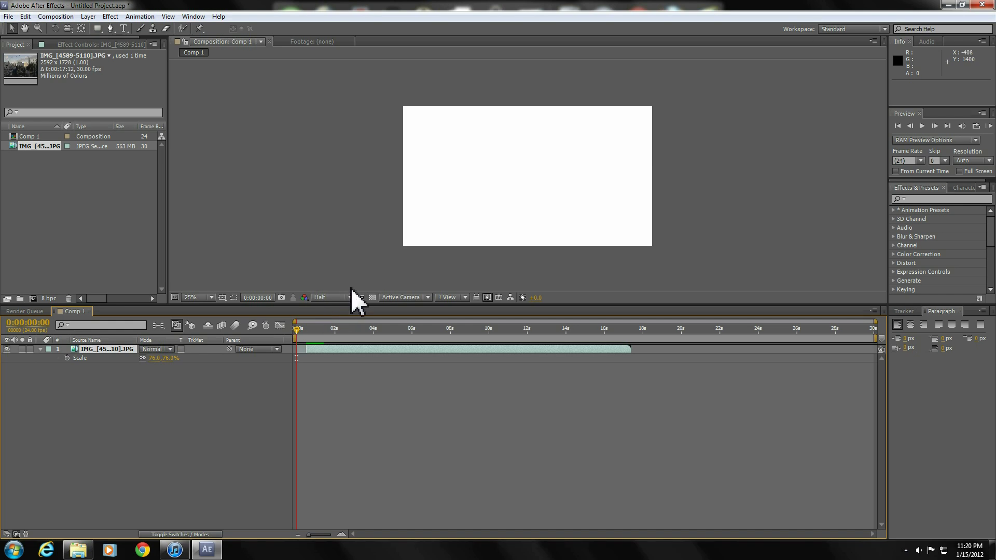
Move the layer's in-point to the composition start and scrub ahead to about 15 seconds
key("bracketleft")
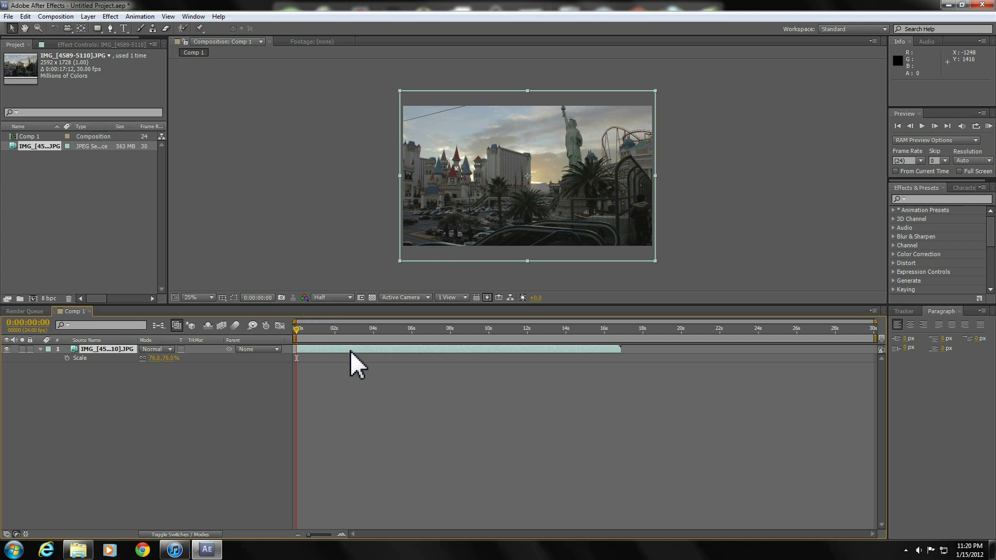
left_click_drag(546, 331, 569, 334)
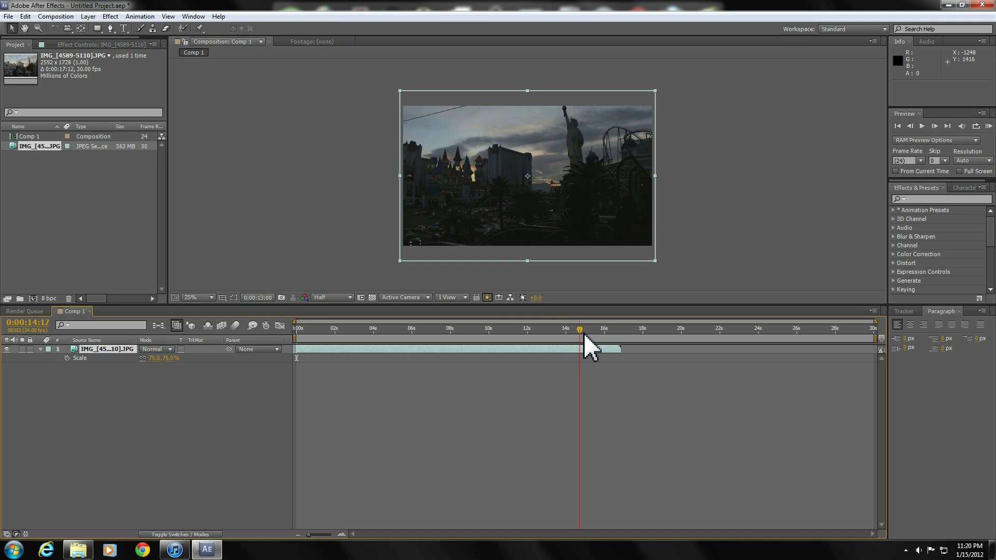
mouse_move(584, 334)
left_mouse_down()
mouse_move(606, 335)
mouse_move(589, 330)
left_mouse_up()
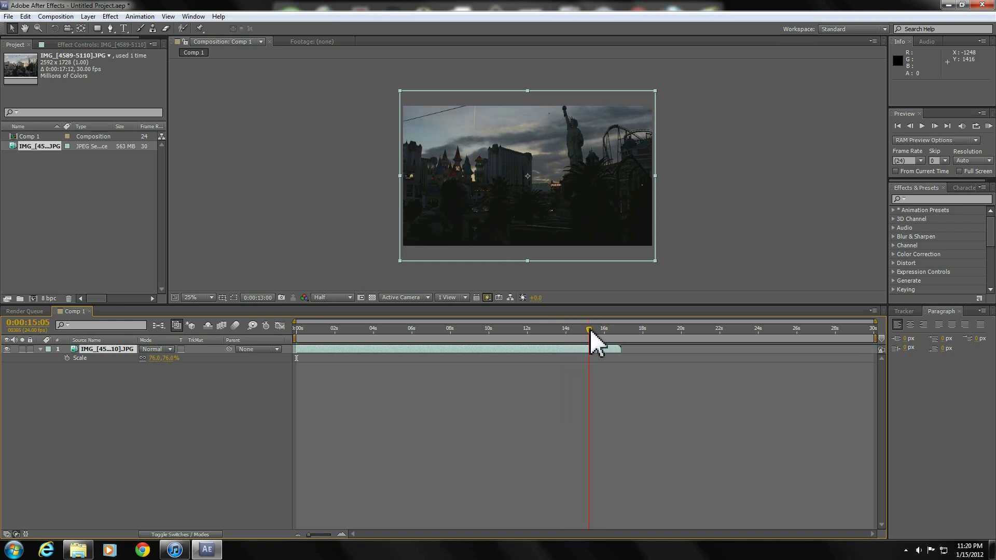
Time-stretch the timelapse layer with a 30 stretch factor so it runs about 5 seconds
right_click(424, 347)
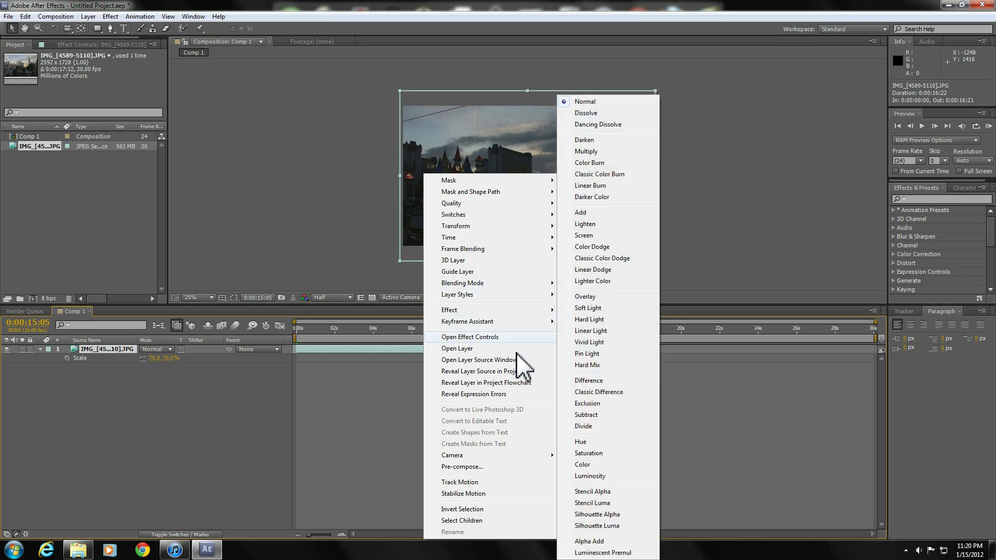
mouse_move(535, 238)
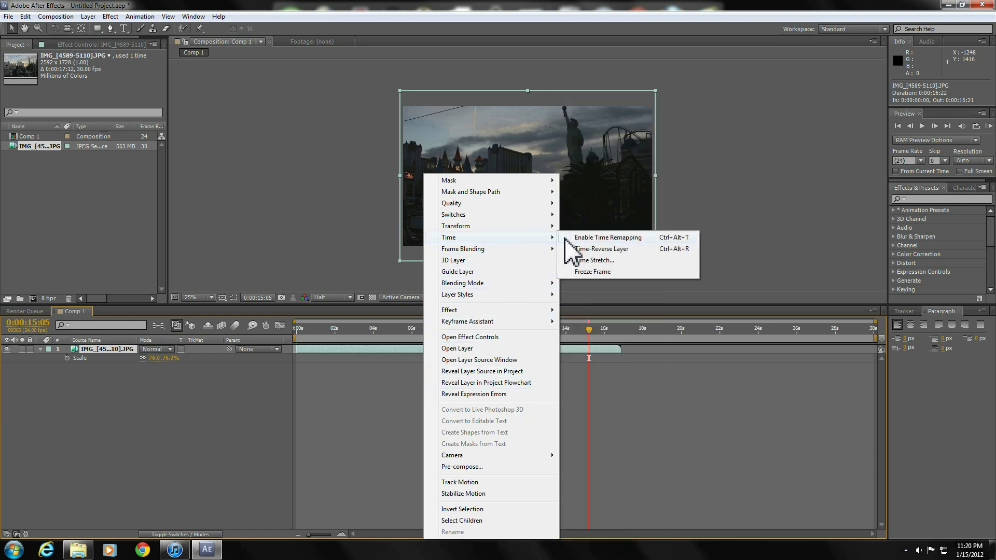
left_click(582, 260)
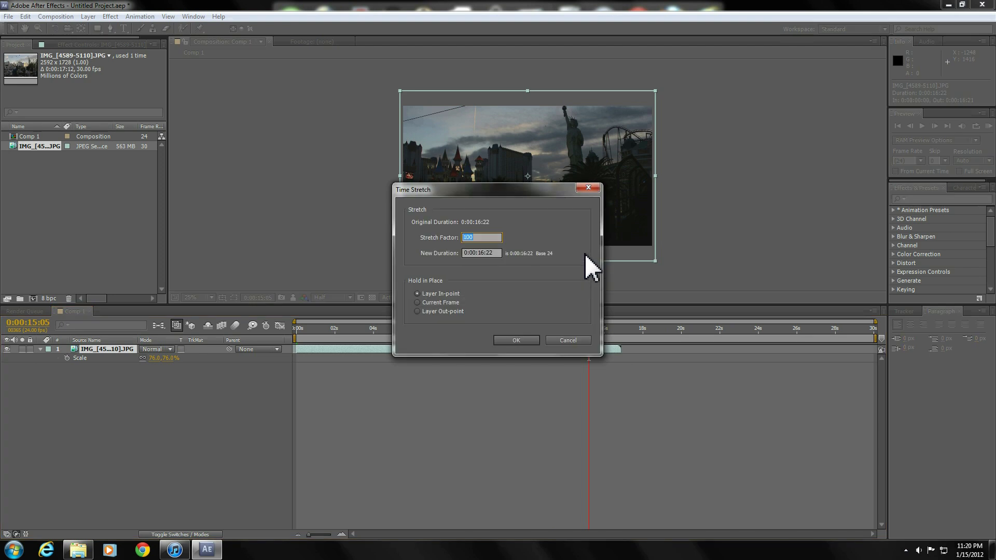
type("30")
key("Return")
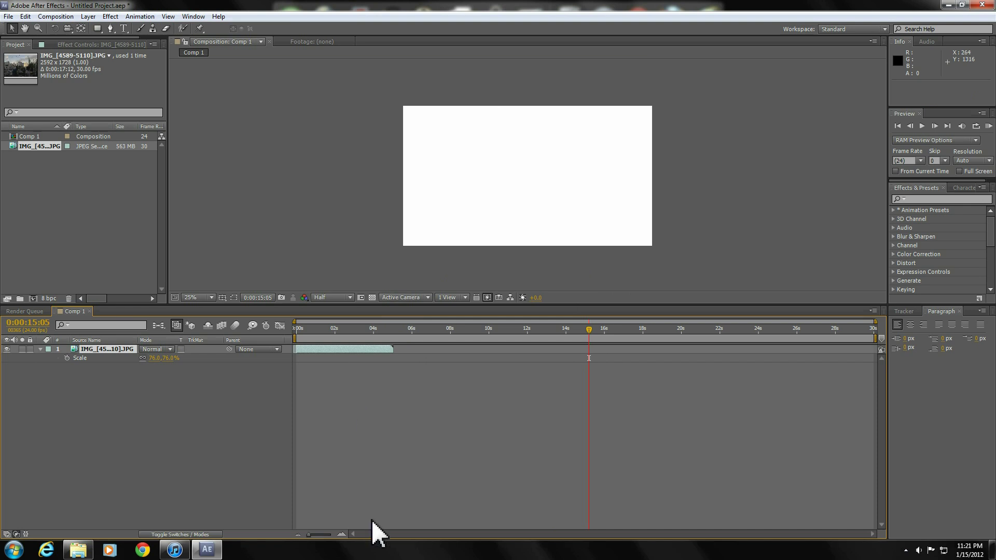
left_click(341, 534)
left_click_drag(560, 534, 384, 534)
left_click_drag(362, 335, 299, 328)
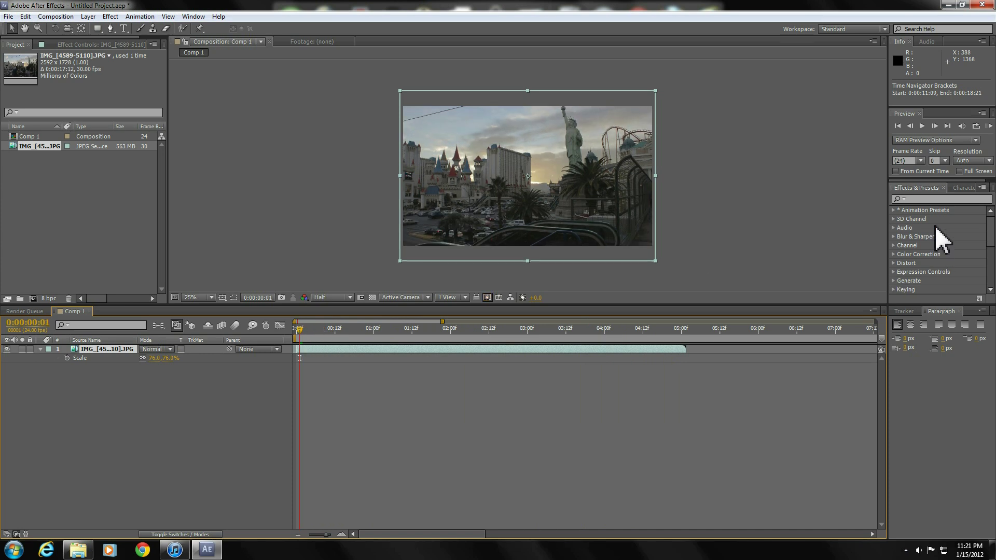
Enlarge the composition viewer and set its zoom to Fit up to 100%
left_click(937, 199)
left_click_drag(648, 305, 645, 348)
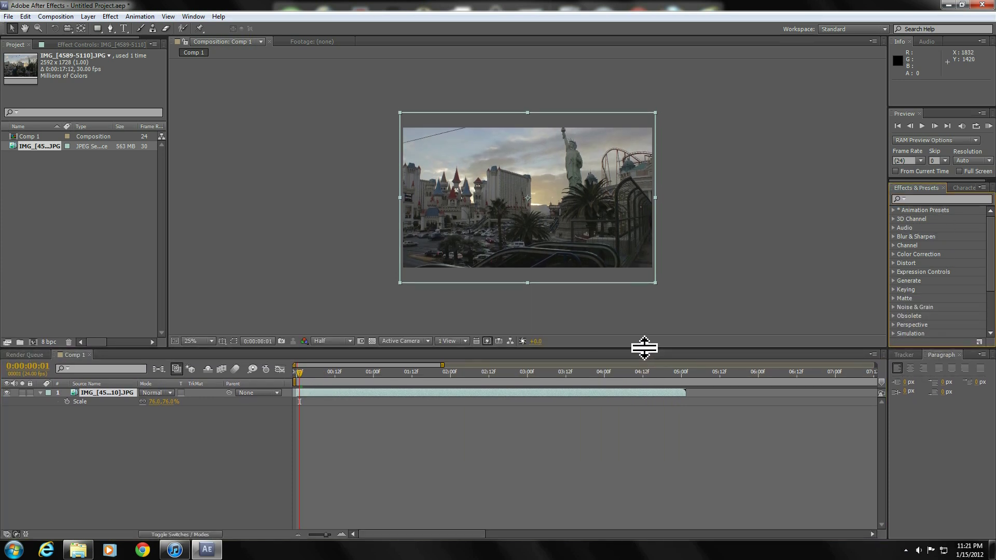
left_click(197, 340)
left_click(208, 366)
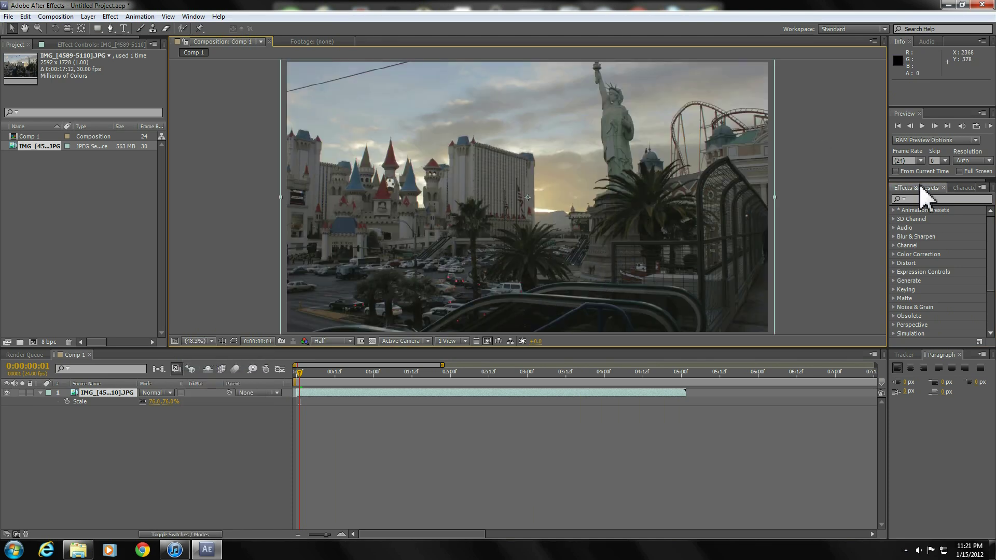
scroll(739, 193, "down", 2)
scroll(767, 203, "up", 2)
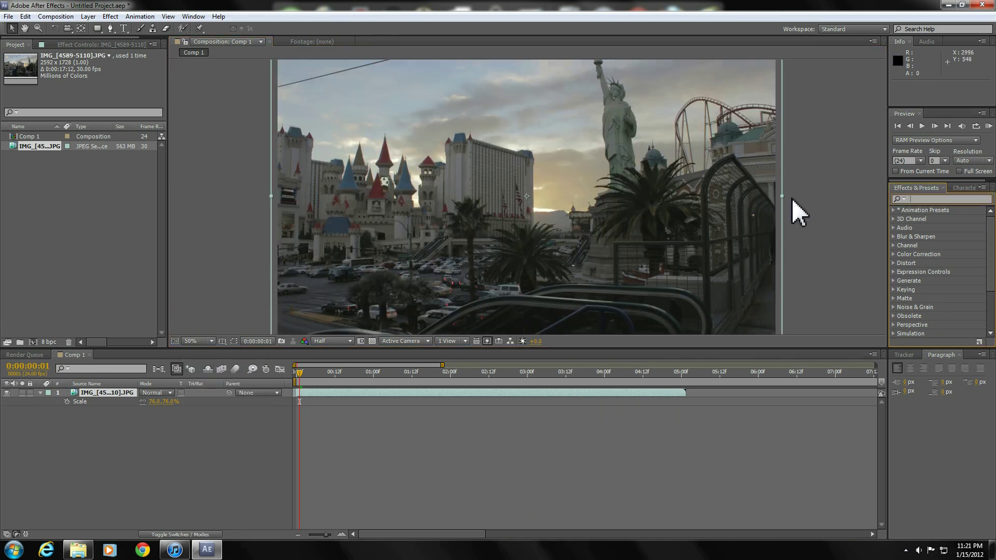
Apply the Color Correction > Curves effect to the timelapse layer, keeping the RGB channel
left_click(928, 200)
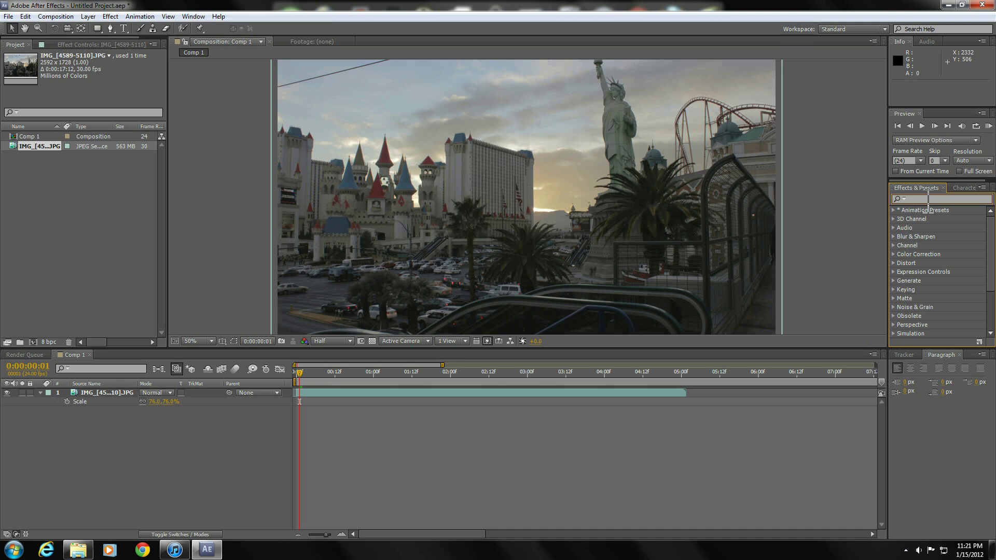
type("curves")
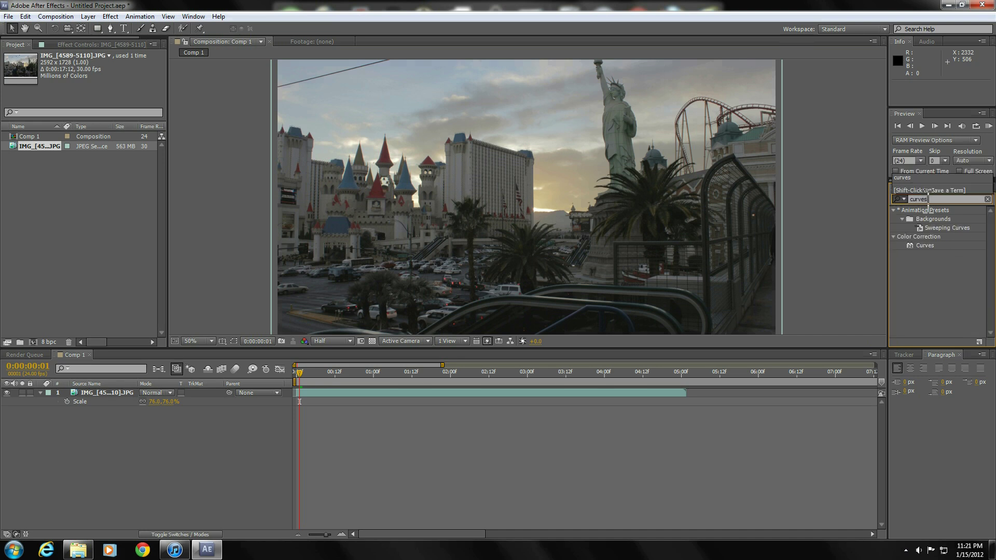
left_click(924, 248)
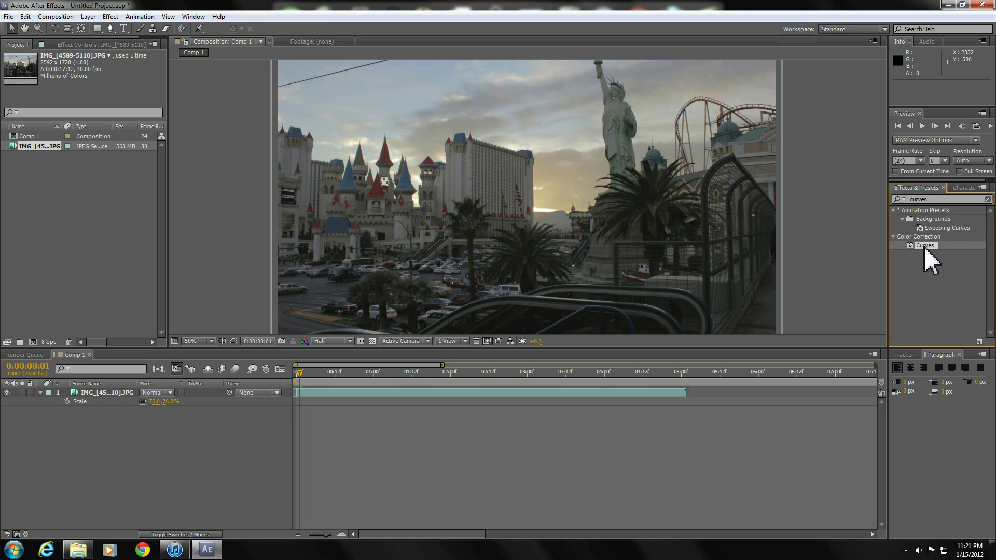
left_click_drag(923, 245, 609, 394)
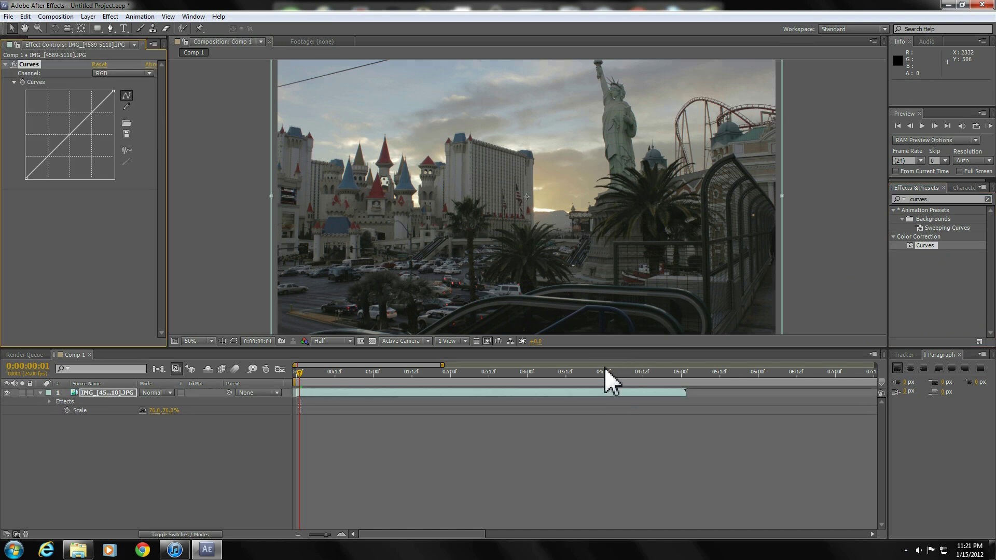
left_click(135, 74)
left_click(148, 81)
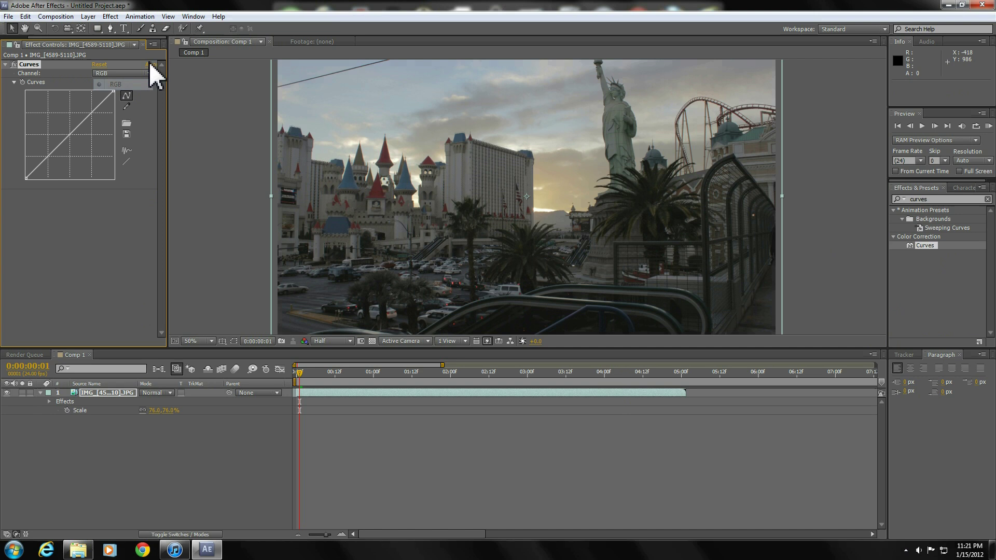
Set the viewer resolution to Full and the zoom to Fit up to 100%
left_click(322, 340)
left_click(332, 365)
key("comma")
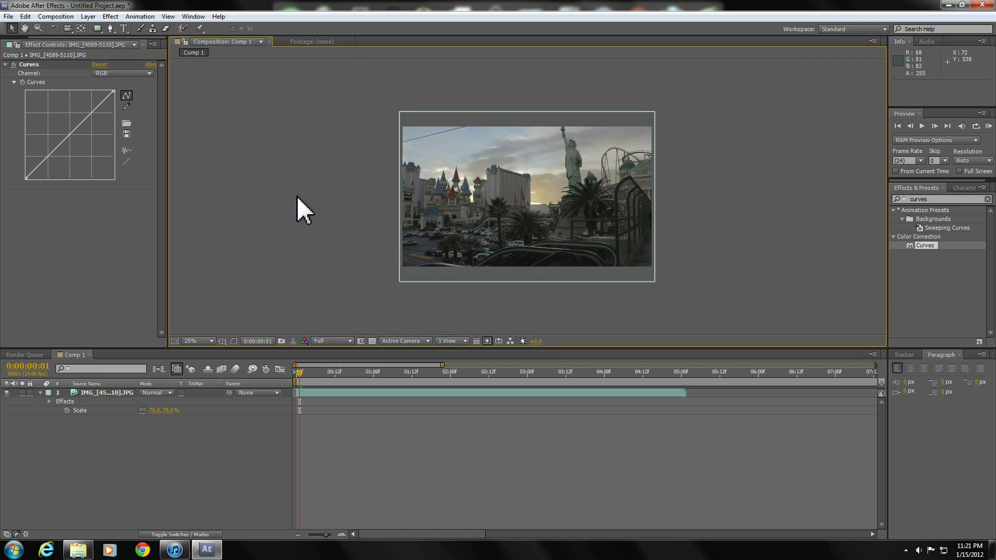
key("period")
left_click(201, 341)
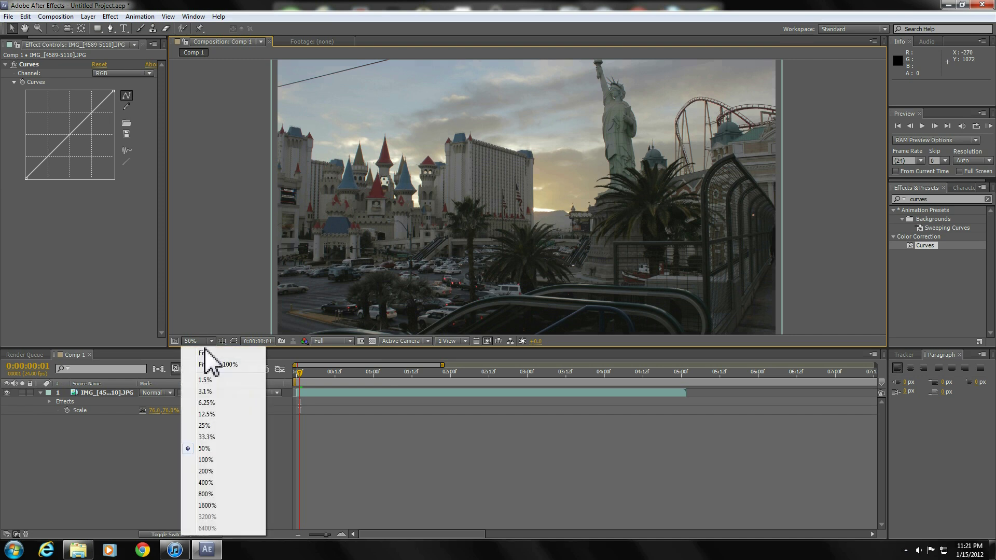
left_click(207, 365)
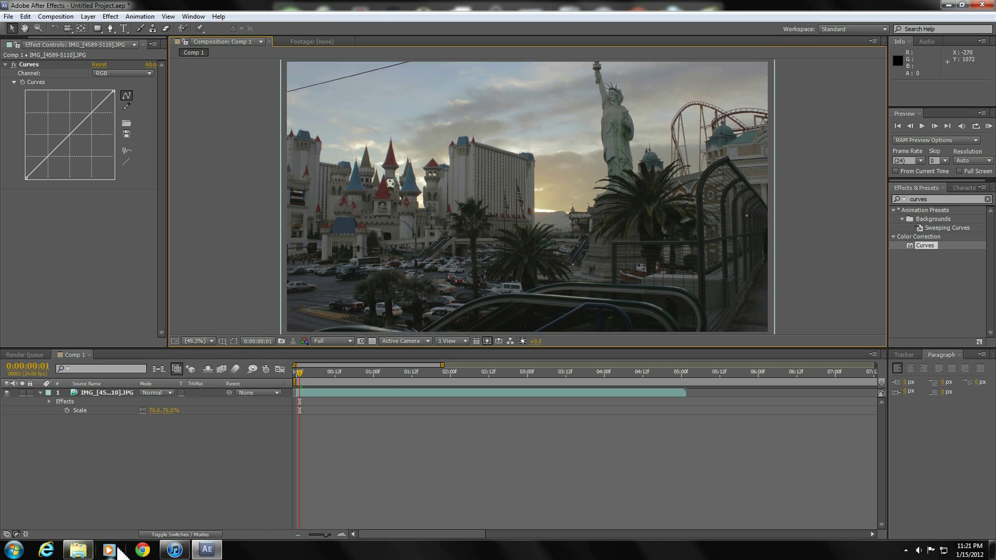
Check the Timelapse 14 photo folder in Explorer, then keep the Curves channel on RGB
left_click(78, 550)
double_click(755, 333)
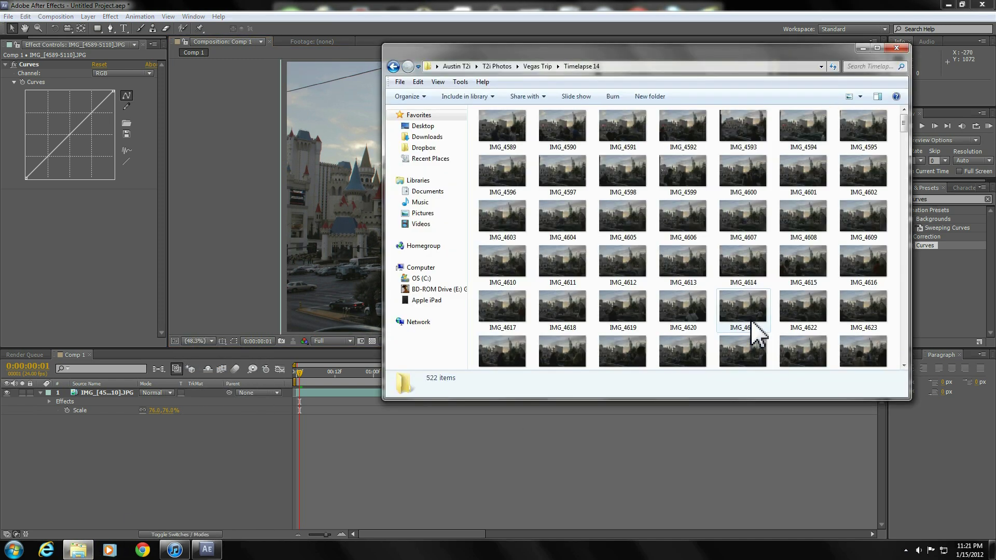
left_click(863, 49)
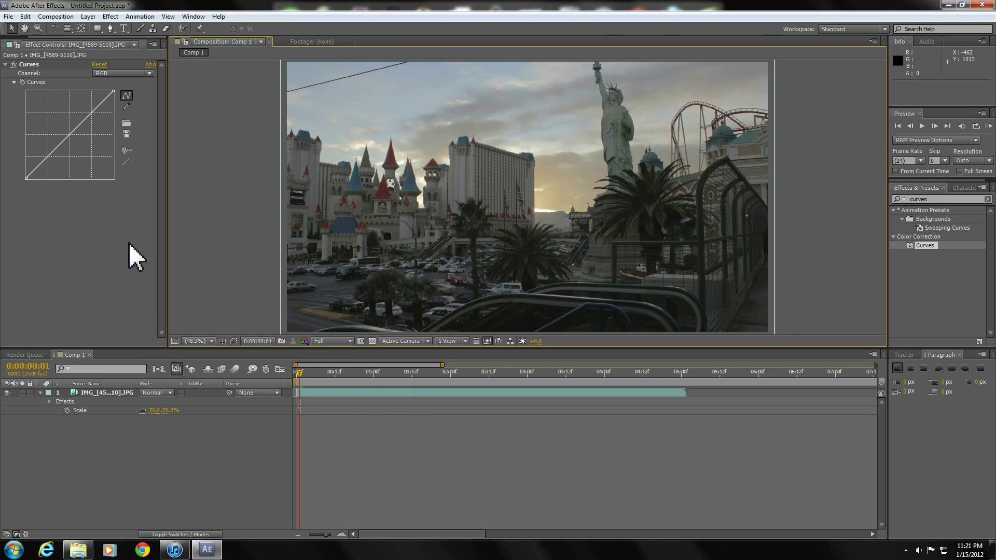
left_click(116, 75)
left_click(113, 86)
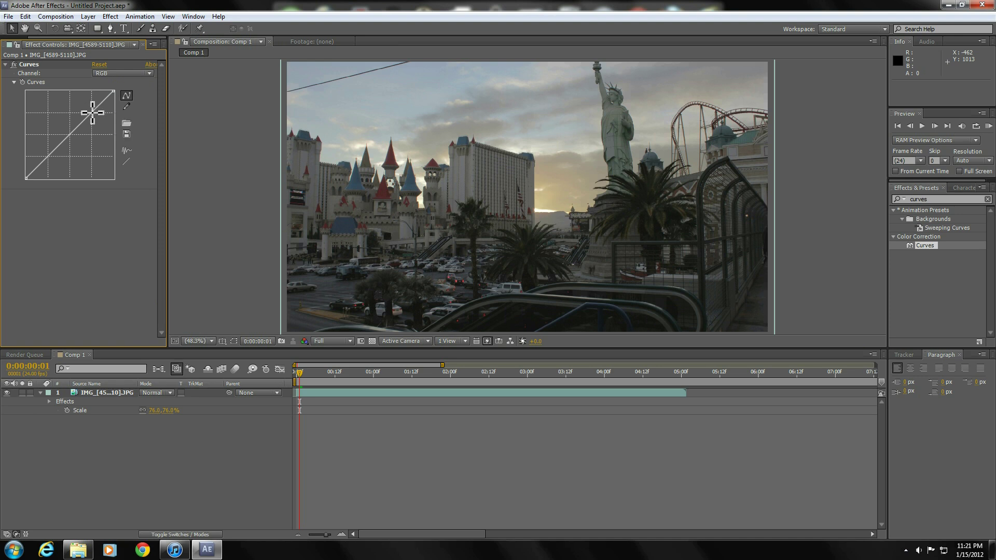
Bend the RGB curve into an S-shape by raising the highlights and pulling the shadows down
scroll(272, 165, "down", 2)
scroll(272, 165, "up", 2)
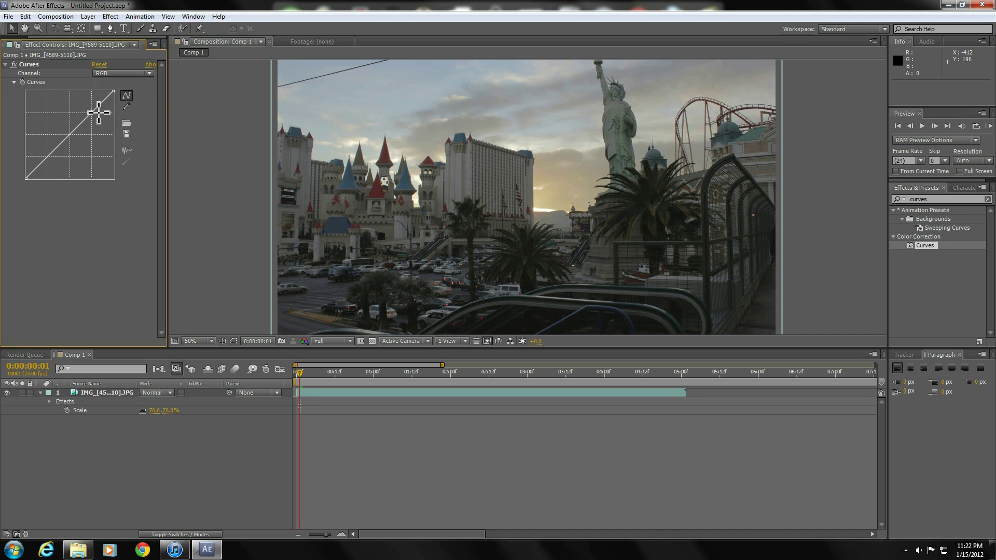
left_click_drag(98, 112, 89, 110)
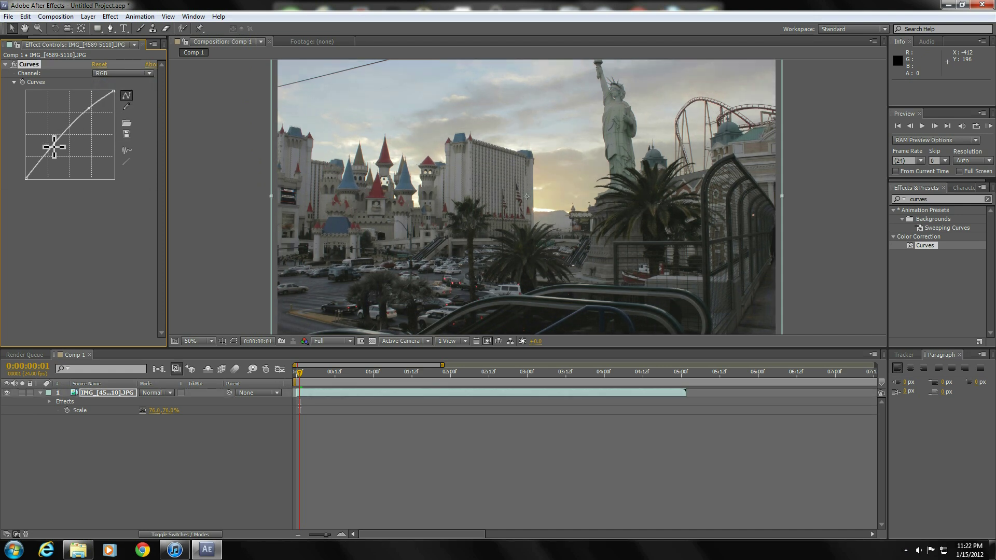
mouse_move(53, 150)
left_mouse_down()
mouse_move(57, 174)
mouse_move(53, 163)
left_mouse_up()
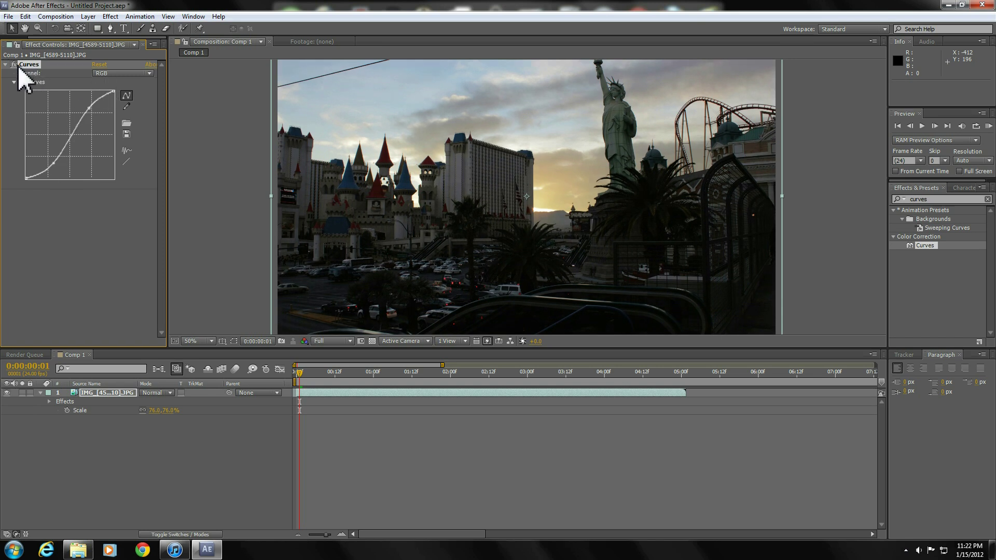
key("period")
key("h")
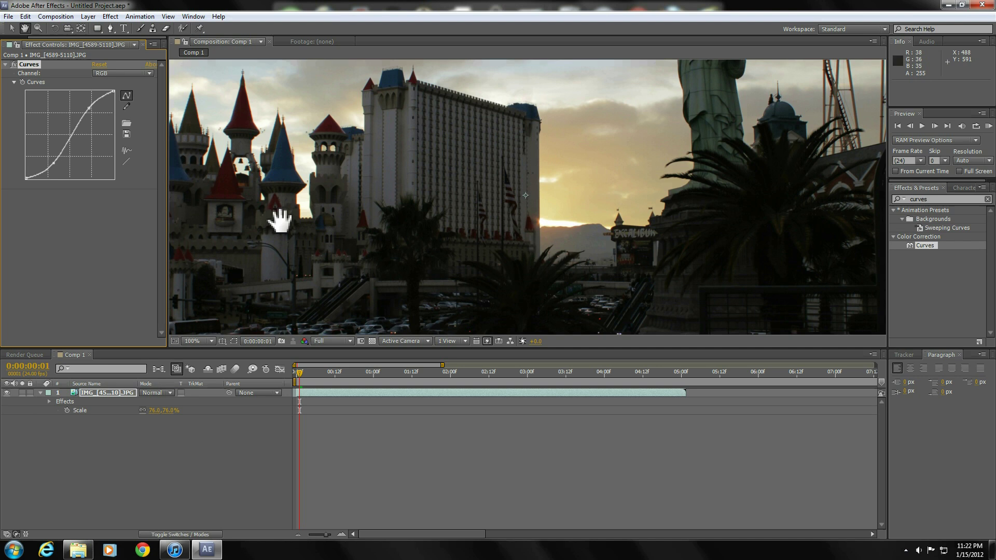
left_click_drag(280, 220, 516, 167)
key("period")
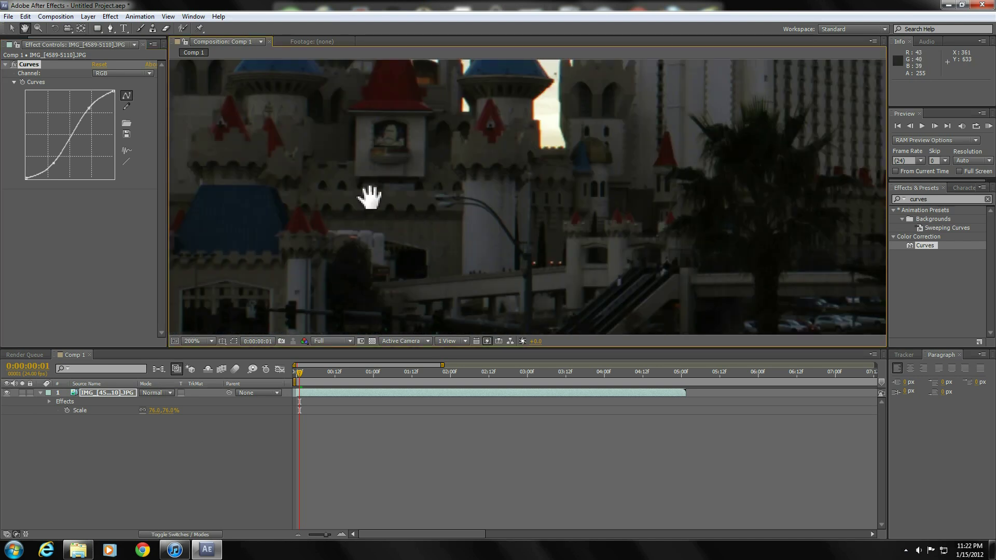
left_click_drag(370, 197, 504, 198)
key("v")
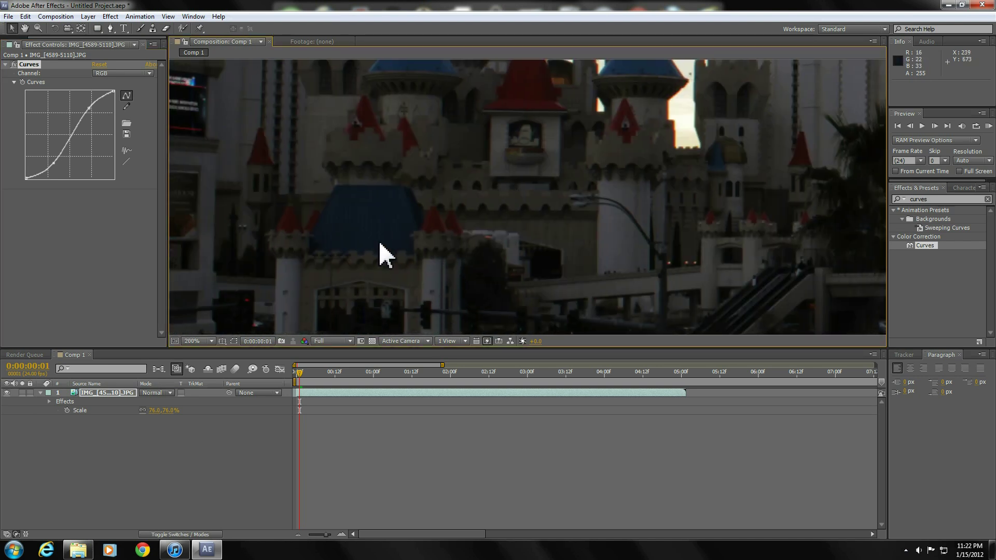
key("comma")
left_click_drag(418, 222, 445, 220)
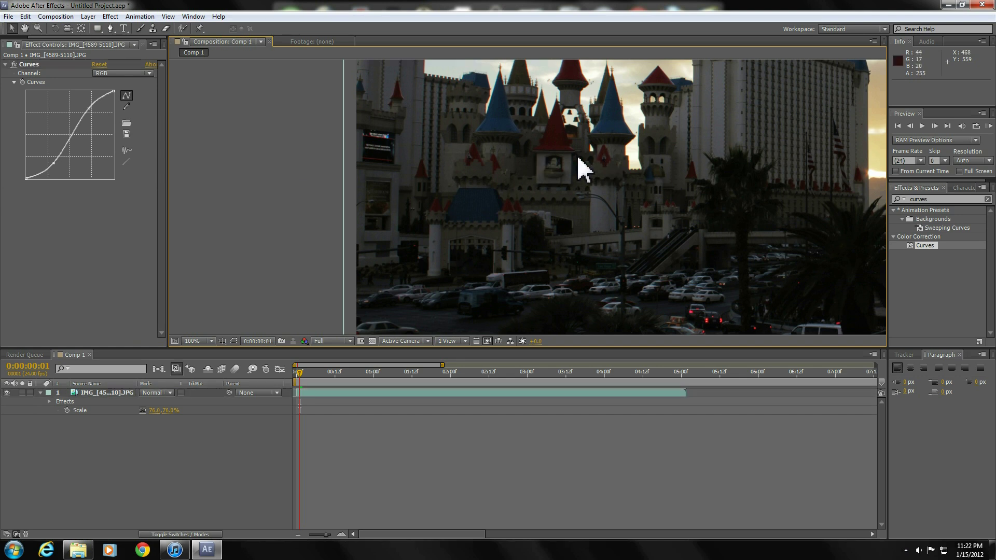
key("period")
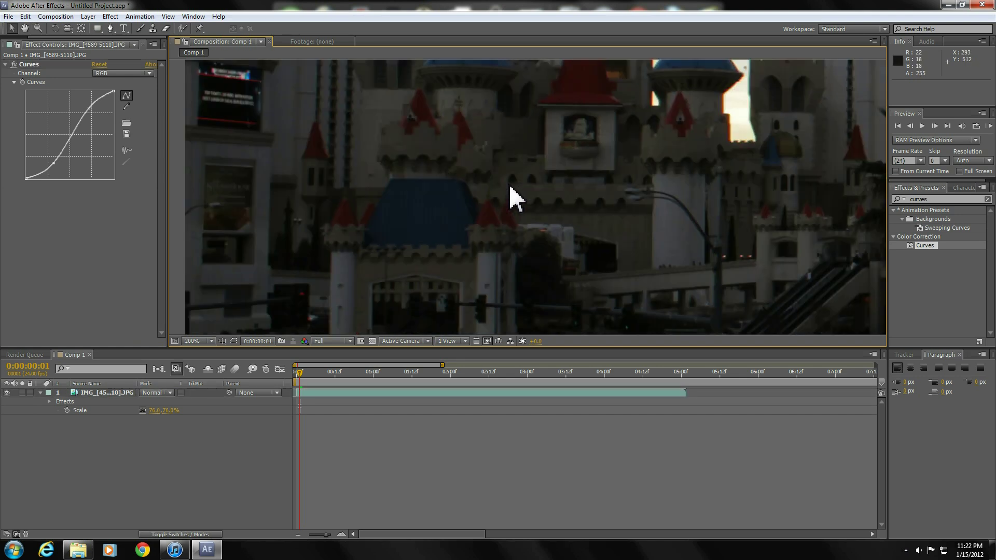
key("h")
left_click_drag(689, 173, 560, 196)
key("comma")
key("comma")
left_click_drag(707, 161, 562, 202)
key("v")
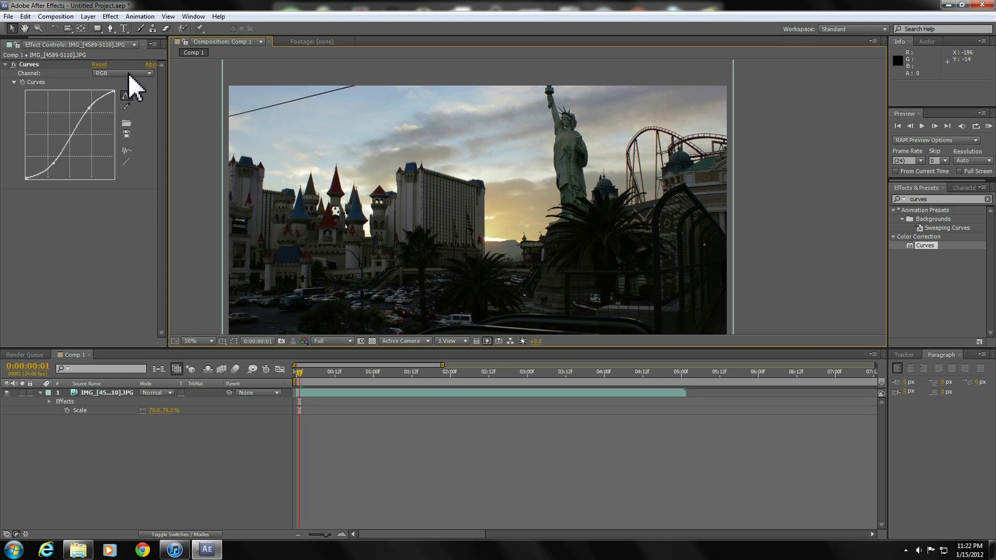
Add a lower point to the RGB curve and drag the black endpoint inward to crush the shadows
left_click(90, 108)
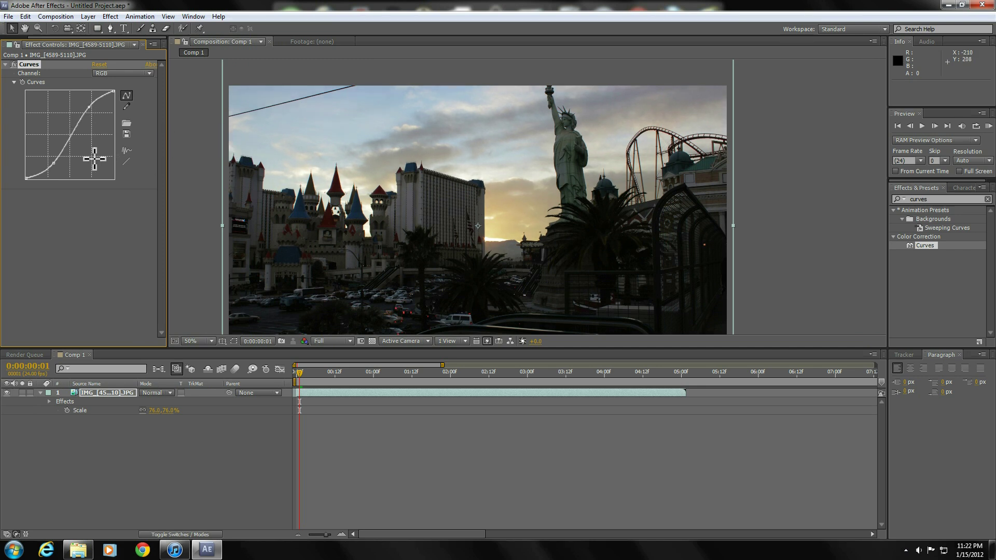
left_click_drag(54, 164, 59, 157)
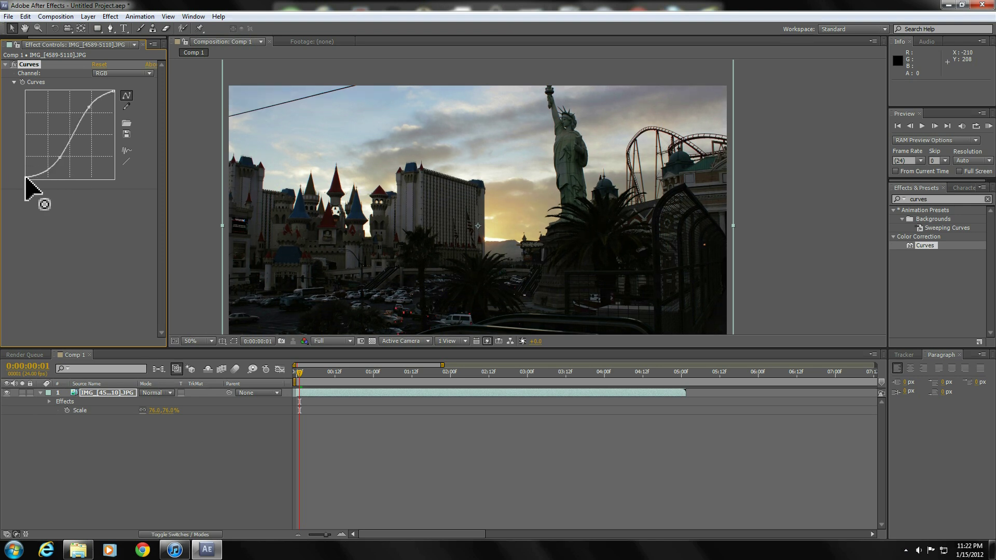
left_click_drag(22, 175, 54, 165)
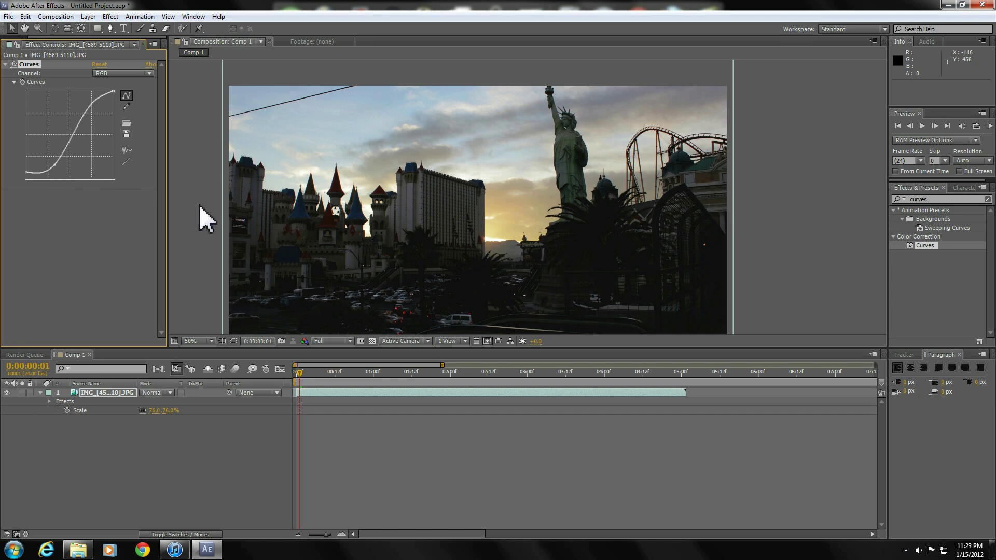
key("h")
left_click_drag(259, 207, 296, 151)
scroll(312, 228, "up", 2)
left_click_drag(311, 229, 311, 179)
key("v")
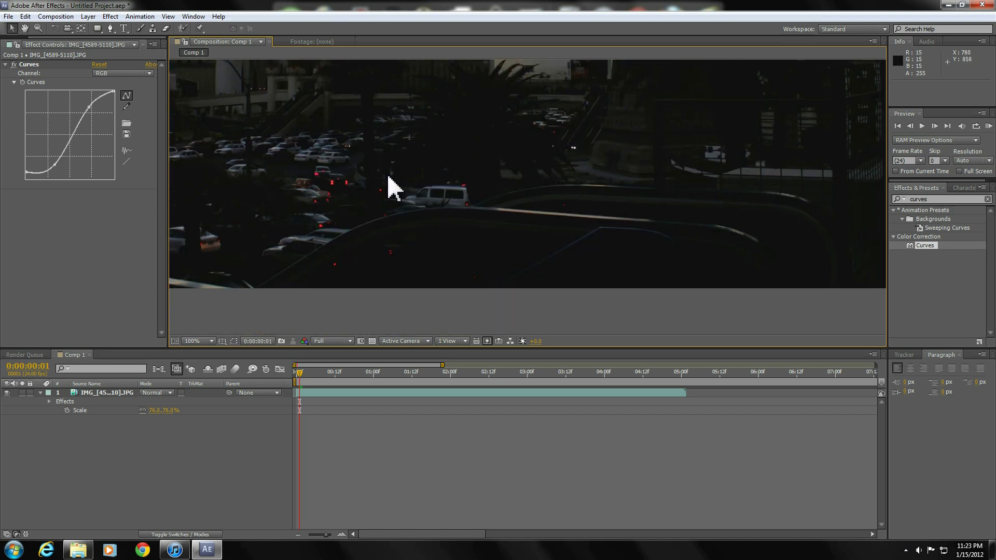
key("period")
left_click_drag(442, 239, 507, 162)
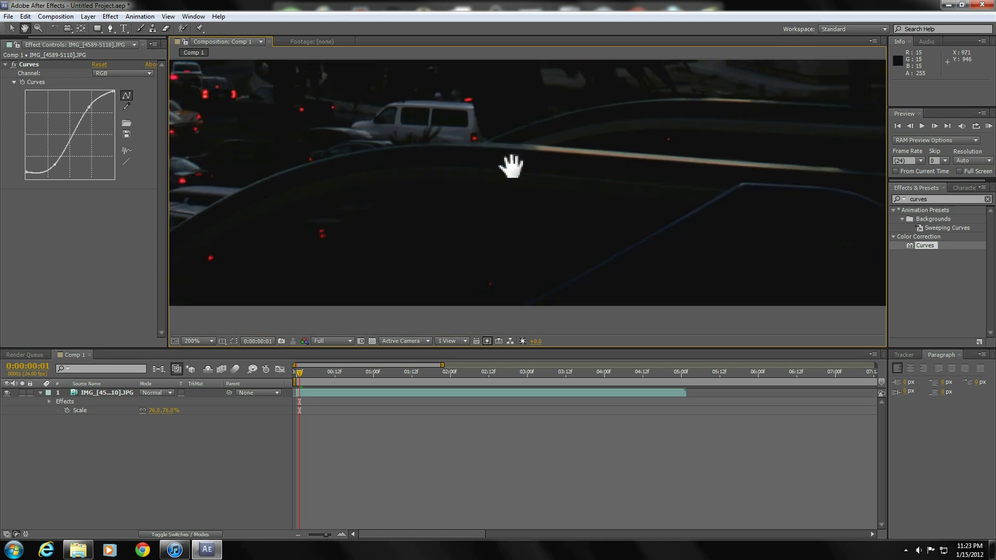
key("comma")
left_click_drag(371, 152, 474, 185)
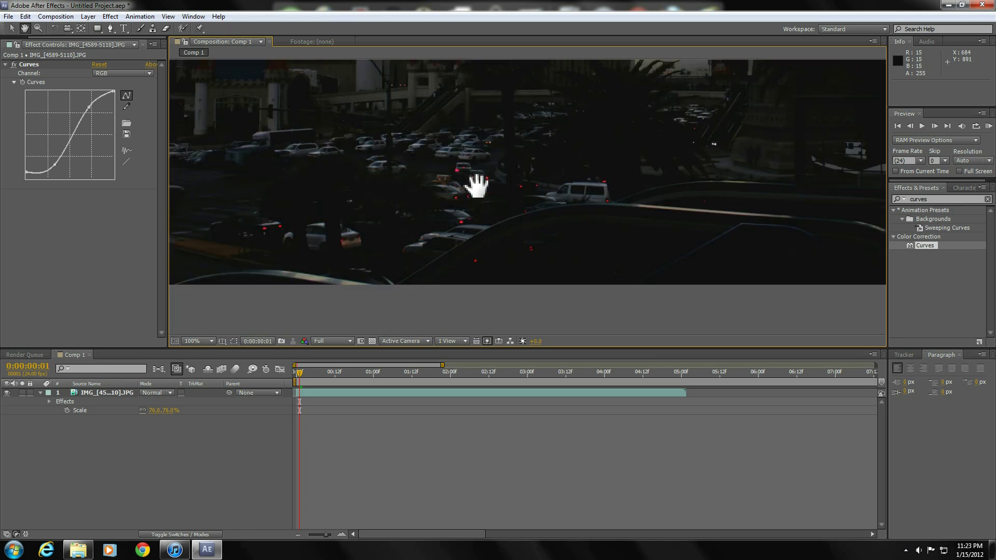
key("comma")
left_click_drag(539, 186, 511, 228)
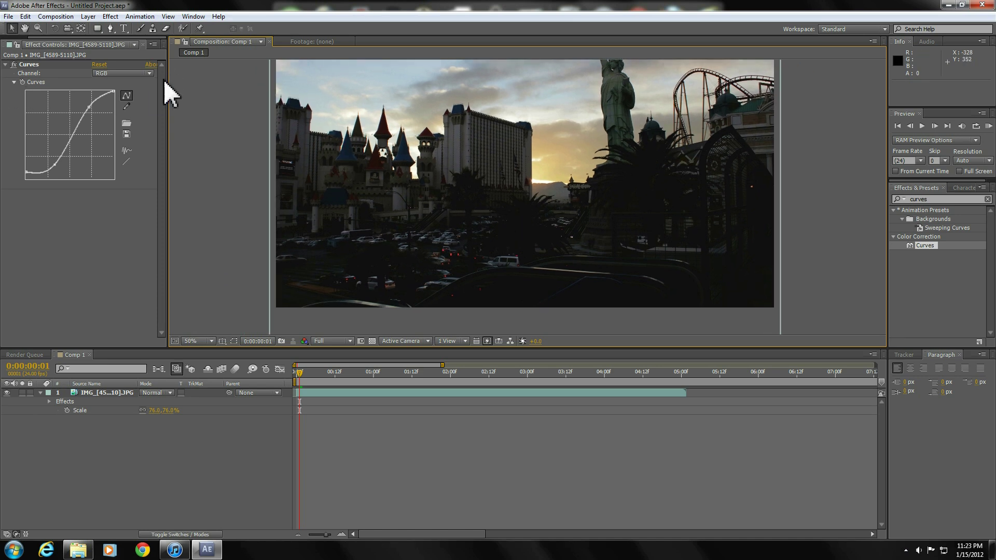
Switch Curves to the Red channel and inspect the sunset sky and castle tower at 100% zoom
left_click(143, 73)
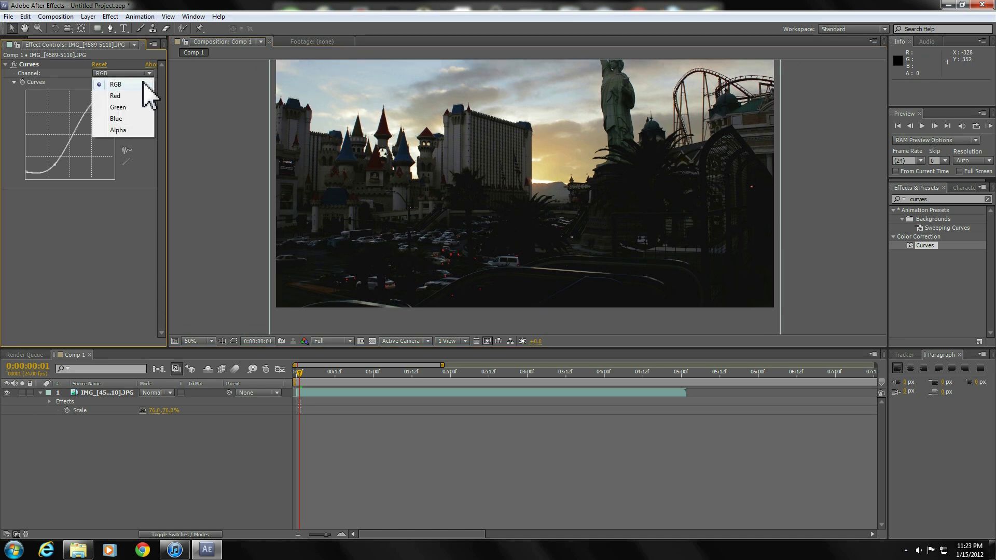
left_click(142, 95)
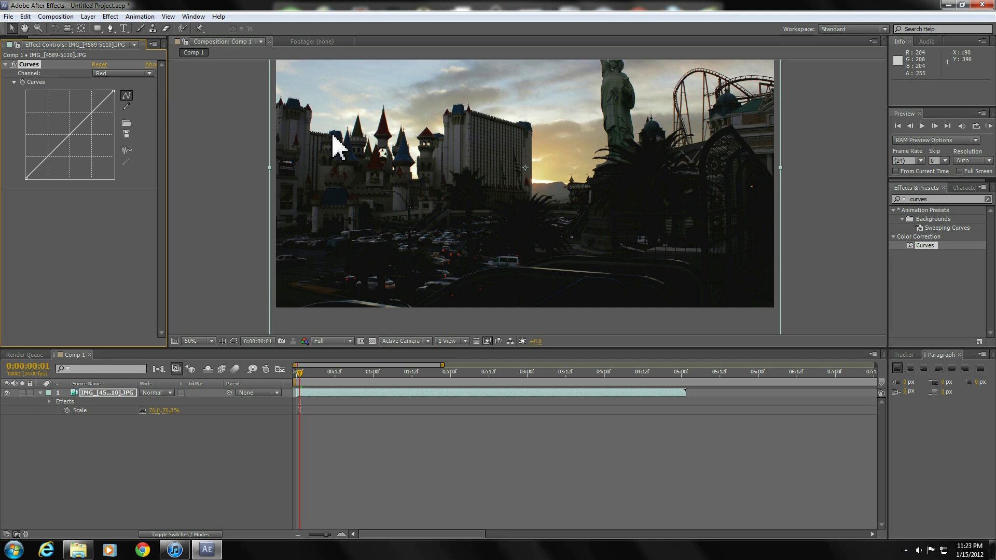
key("period")
key("period")
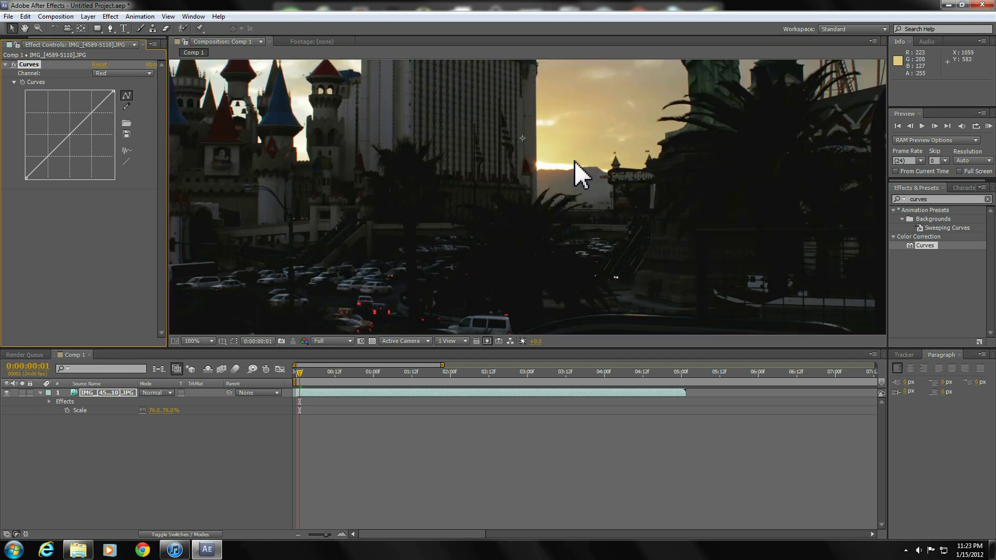
left_click_drag(587, 134, 544, 203)
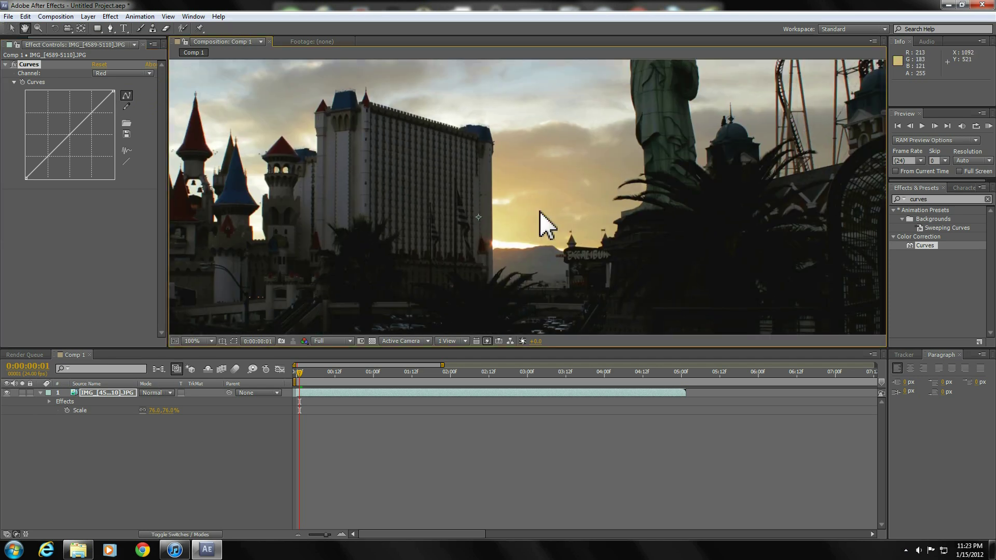
scroll(503, 236, "up", 1)
left_click_drag(465, 300, 515, 227)
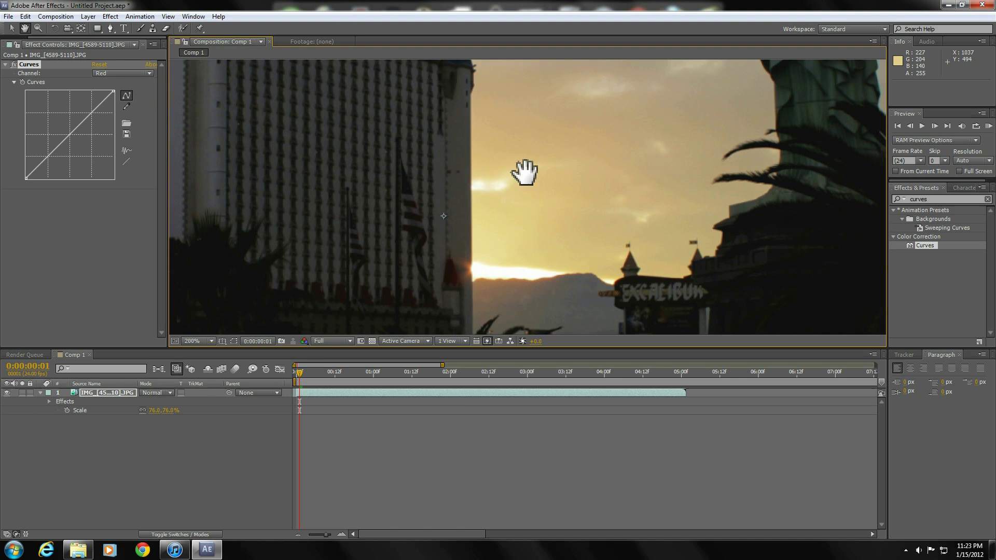
left_click_drag(502, 184, 475, 107)
left_click_drag(698, 158, 626, 151)
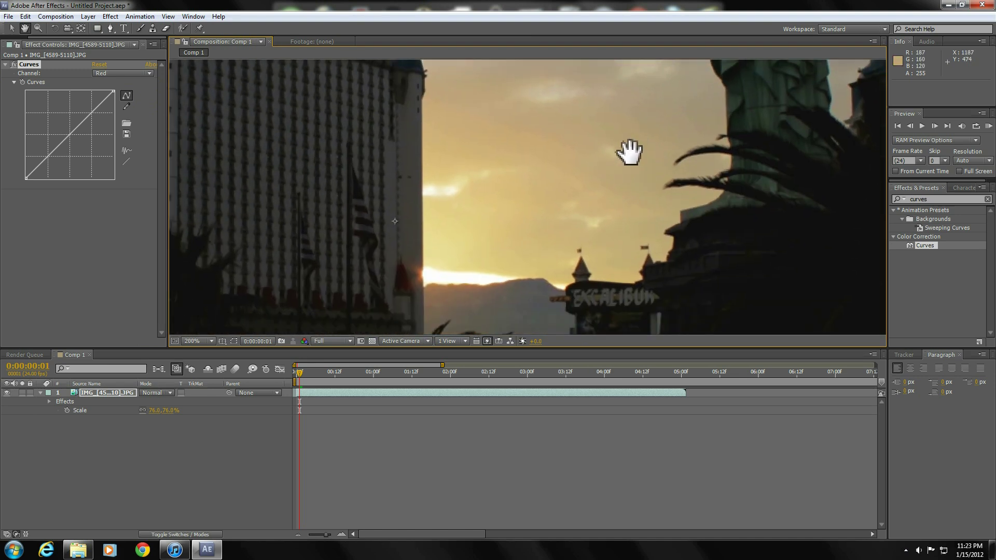
key("comma")
key("comma")
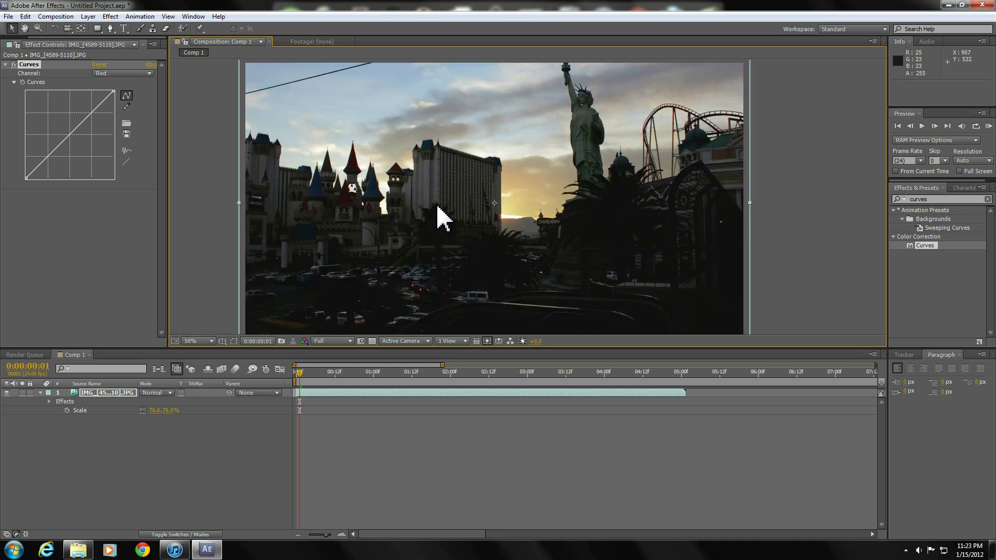
key("h")
left_click_drag(459, 182, 472, 171)
key("v")
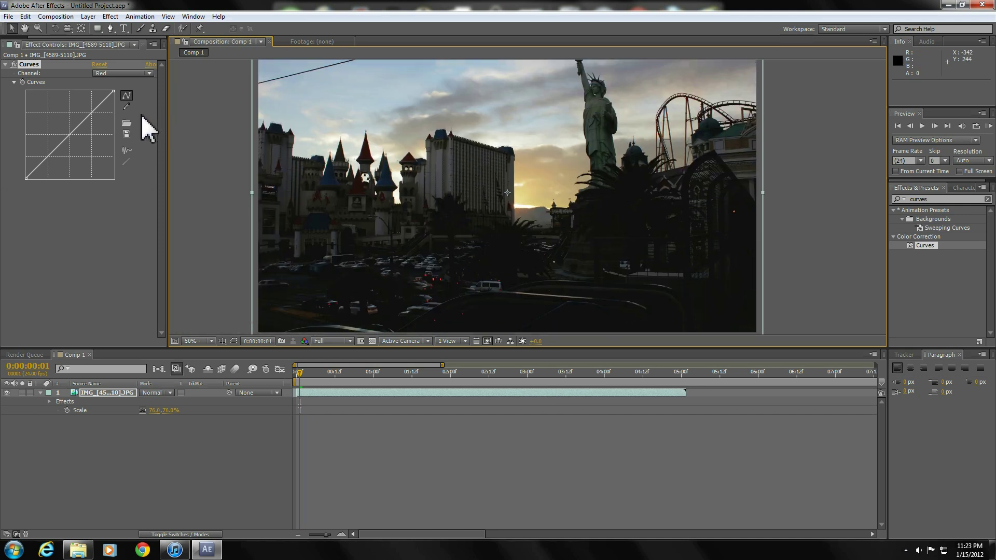
Bend the Red curve into an S-curve, raising its upper section and shaping the shadows
left_click_drag(72, 134, 69, 145)
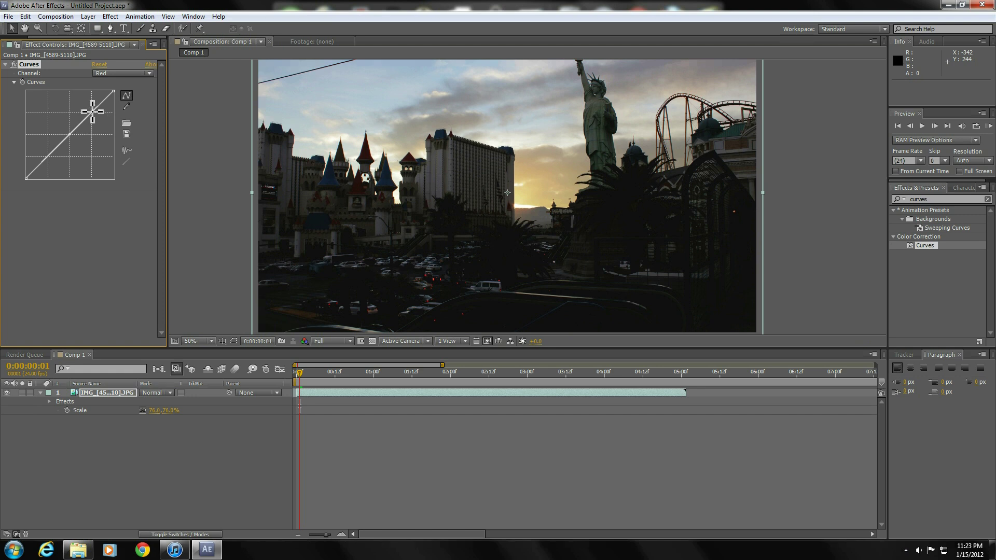
left_click_drag(93, 111, 82, 108)
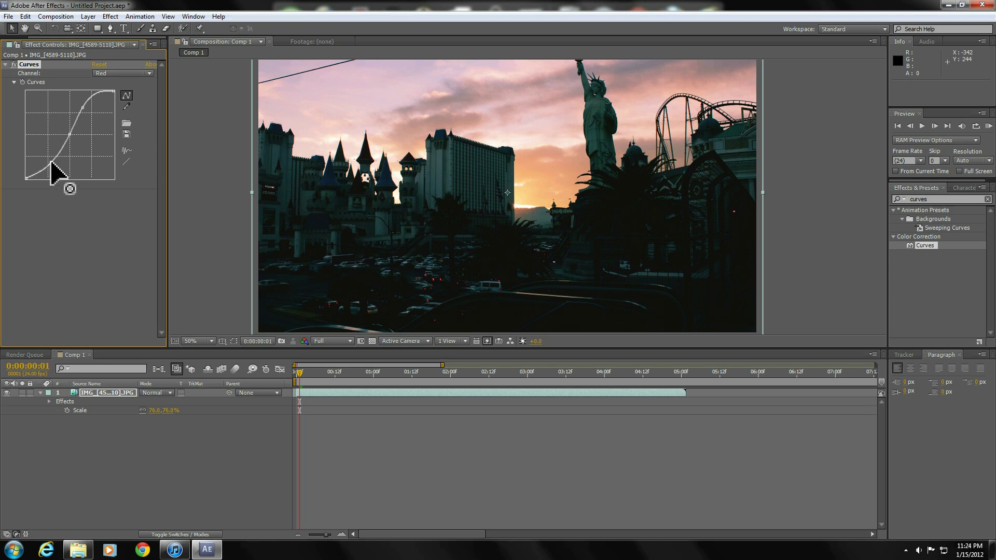
left_click(208, 105)
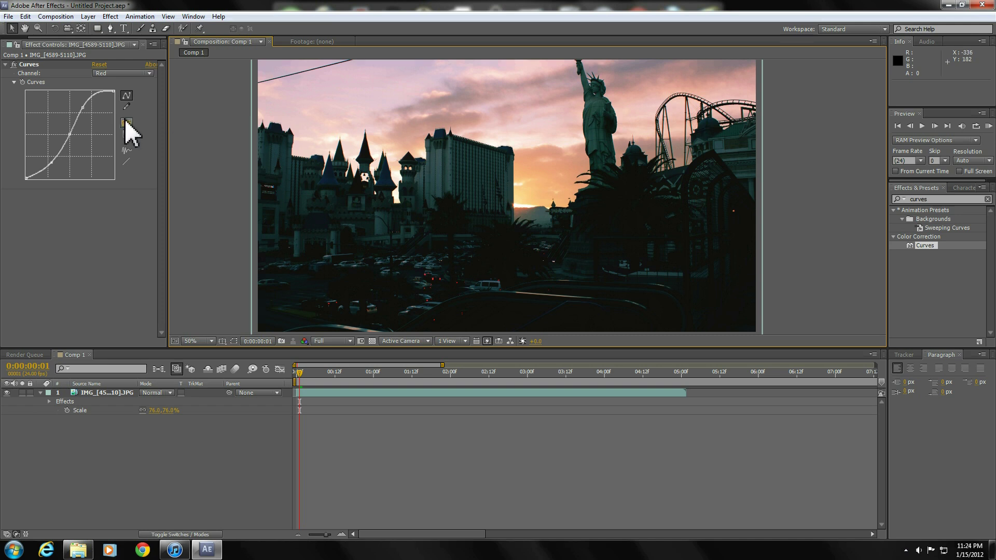
left_click(85, 109)
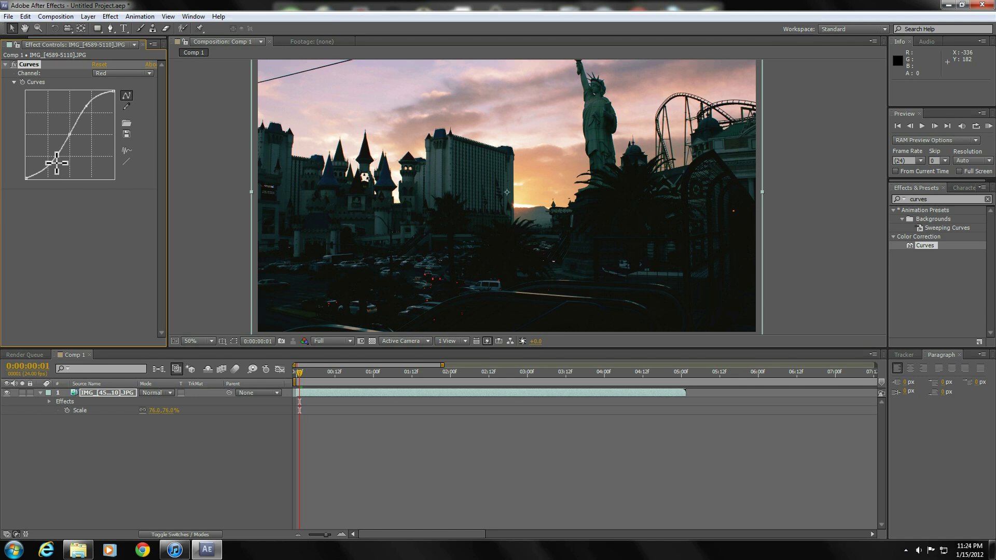
left_click_drag(56, 162, 51, 163)
mouse_move(54, 162)
left_mouse_down()
mouse_move(48, 154)
mouse_move(56, 161)
left_mouse_up()
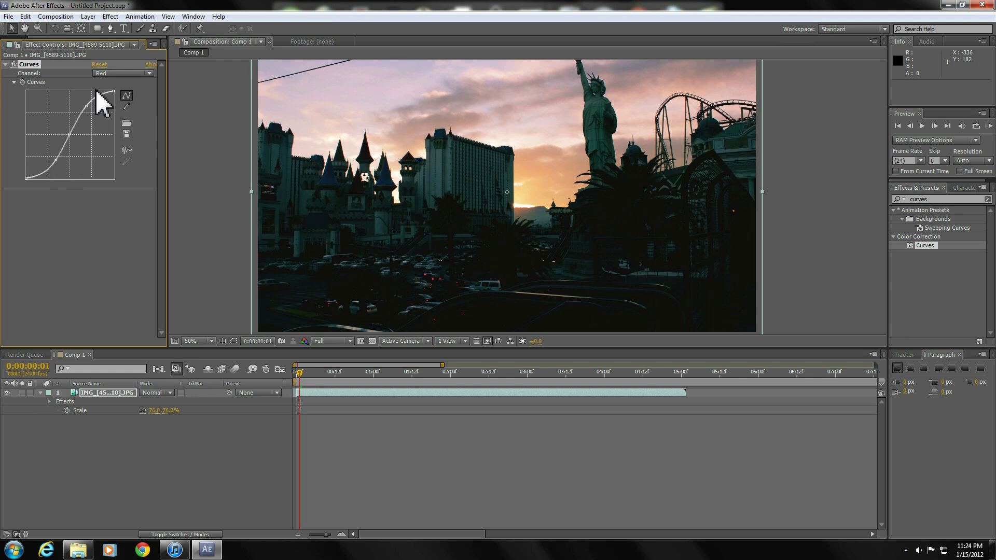
Bend the Green curve, raising its upper section and pulling its lower point down
left_click(105, 74)
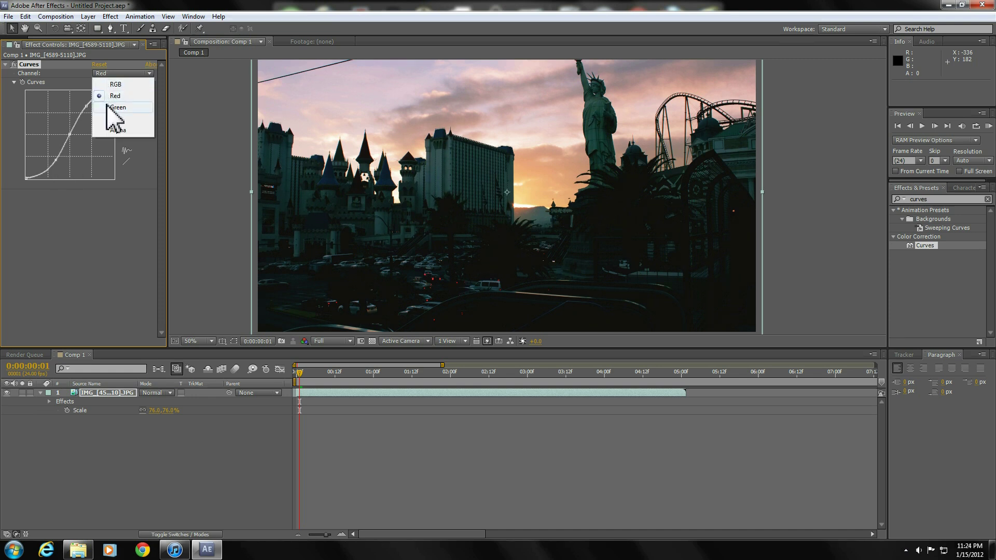
left_click(115, 108)
left_click_drag(93, 114, 90, 109)
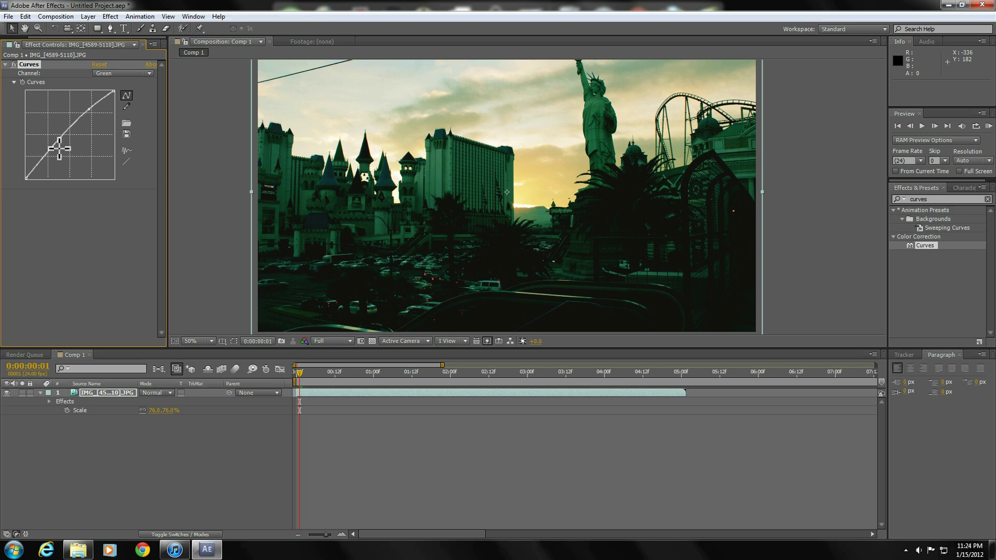
left_click_drag(59, 149, 49, 166)
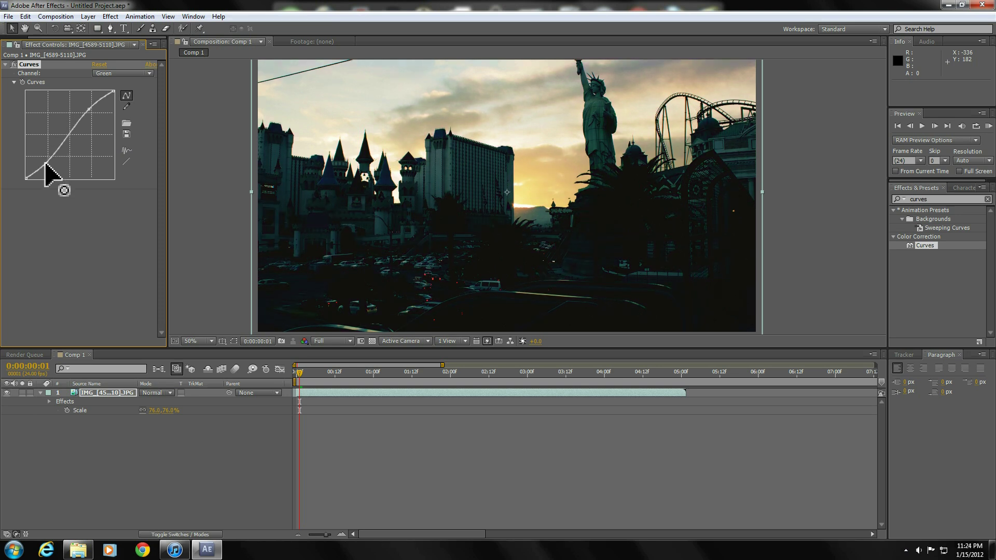
Reshape and smooth the Blue curve, dipping its highlights and lifting its lower point
left_click(101, 74)
left_click(106, 117)
mouse_move(98, 110)
left_mouse_down()
mouse_move(98, 122)
mouse_move(94, 115)
left_mouse_up()
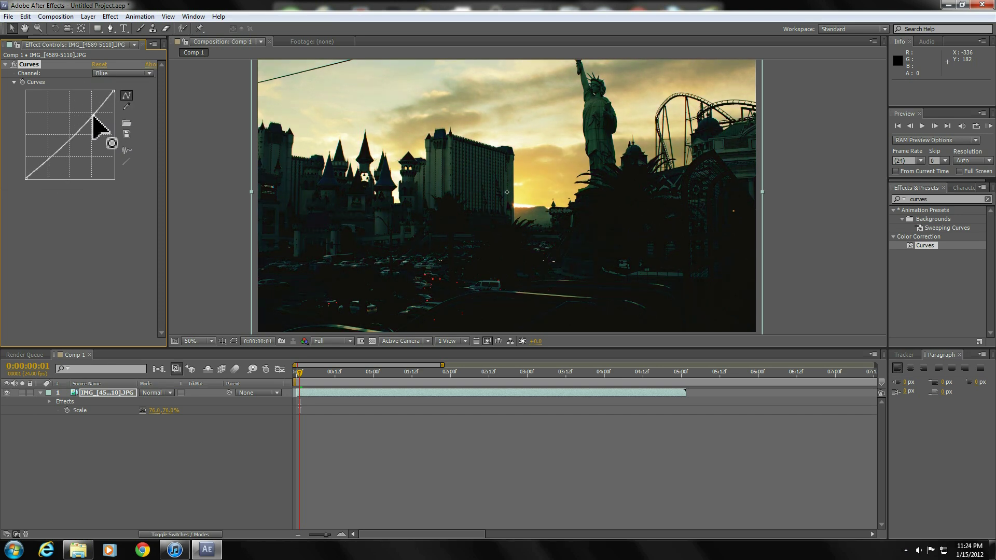
left_click_drag(60, 148, 45, 154)
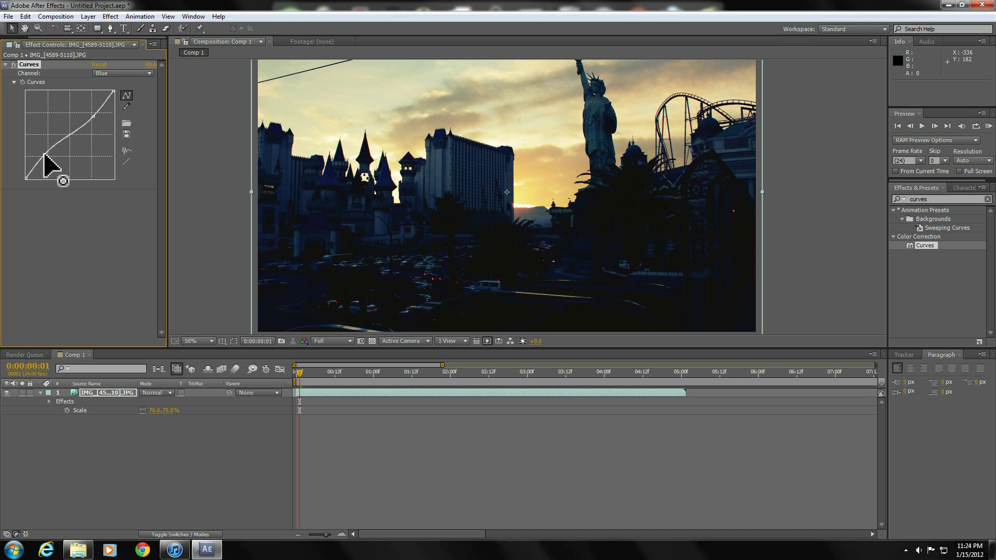
left_click(126, 151)
Reset the Green curve to a straight diagonal and return to the Red channel
left_click(130, 74)
left_click(132, 108)
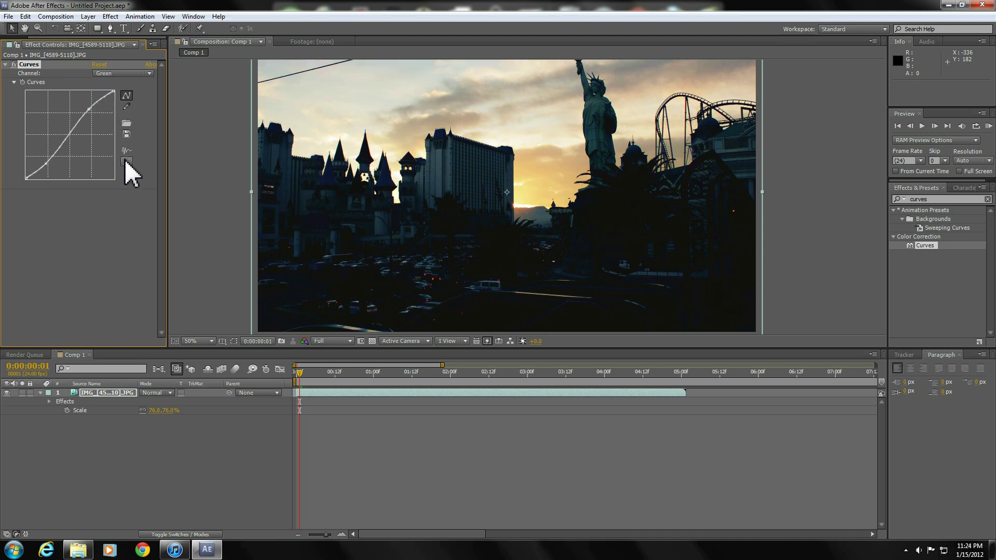
left_click(126, 162)
left_click(130, 74)
left_click(132, 95)
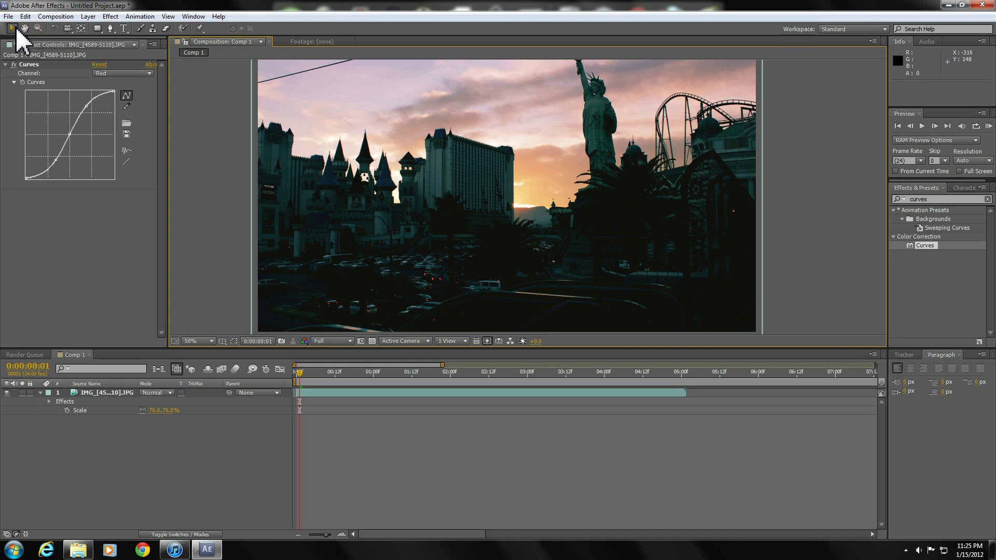
scroll(321, 148, "down", 1)
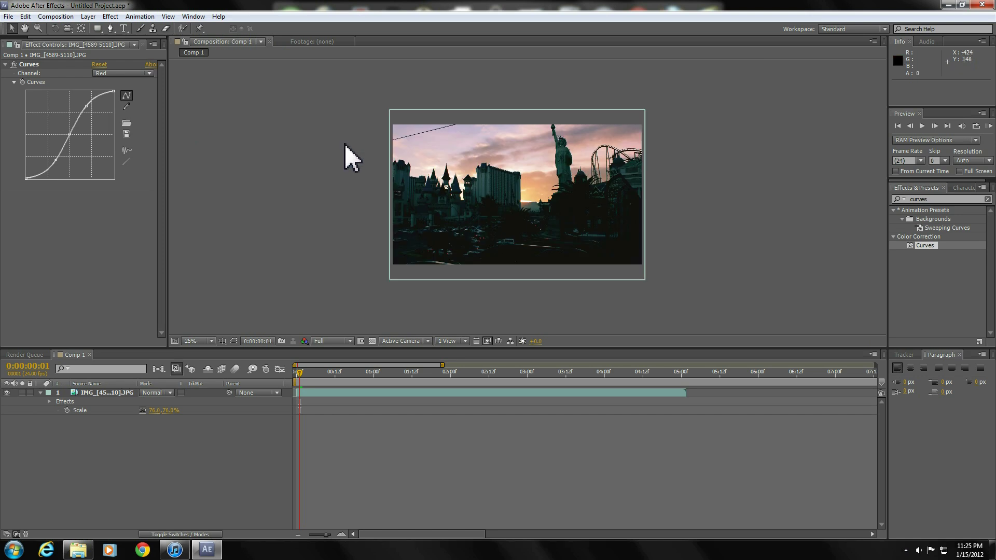
scroll(256, 101, "up", 1)
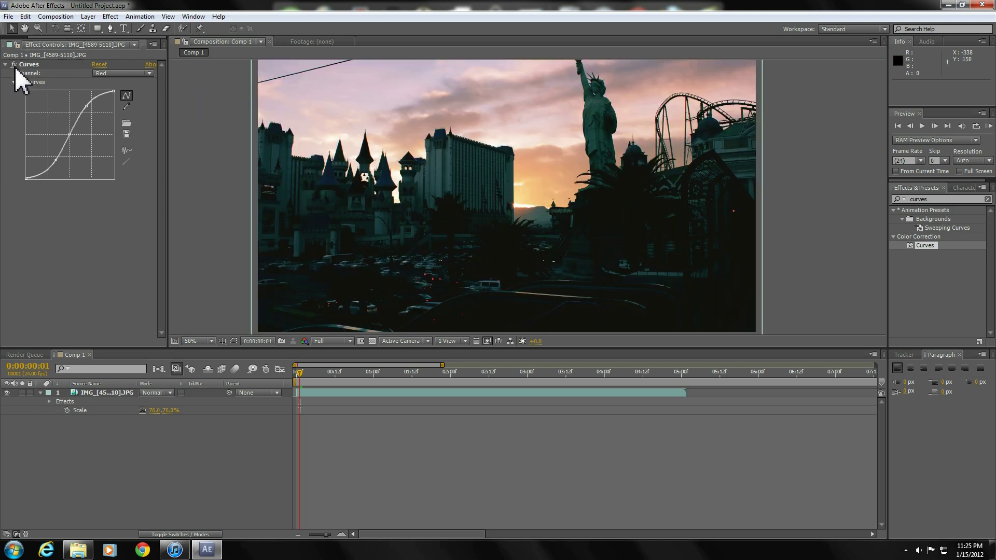
left_click(13, 65)
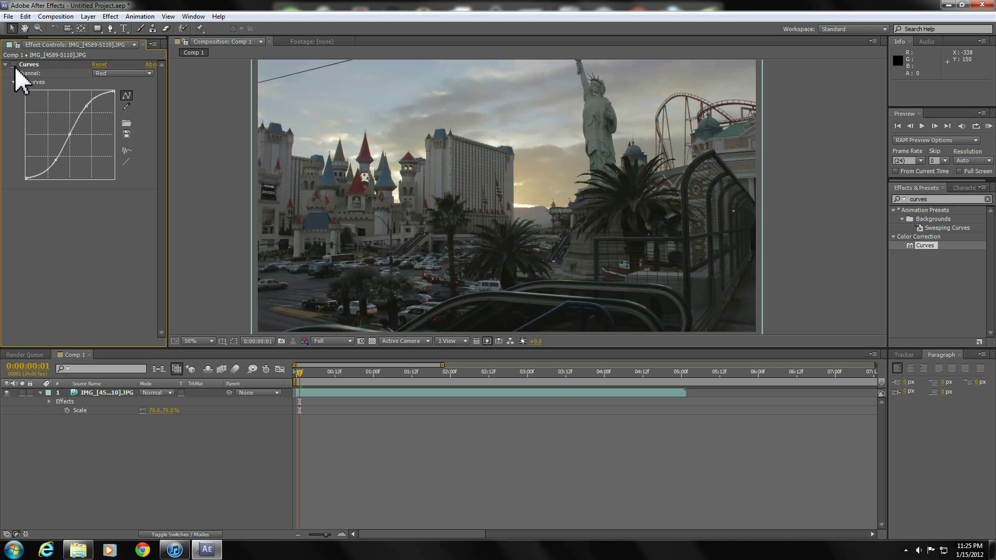
left_click(14, 66)
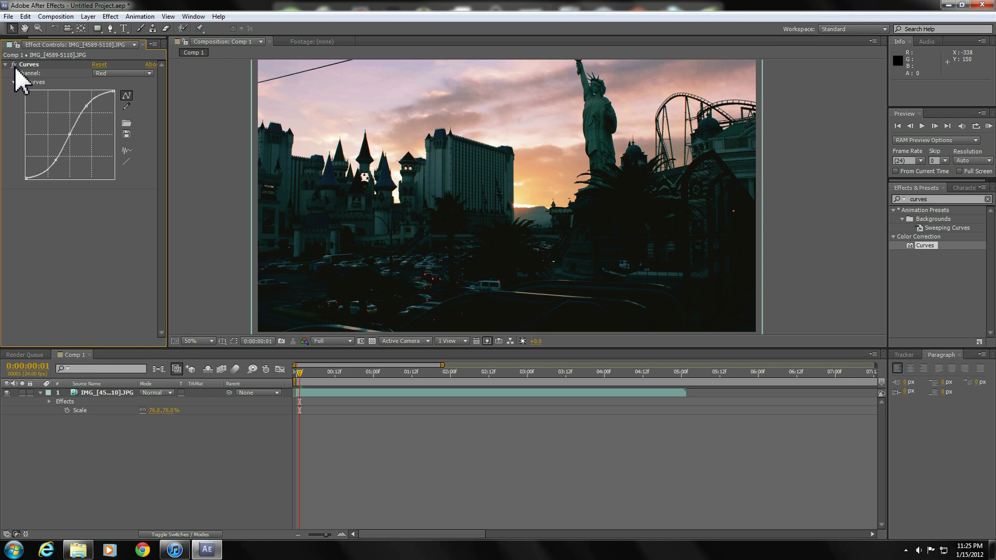
After undoing a trial RGB shadow dip, steepen the Red curve's upper shoulder for a pinker sky
left_click(108, 72)
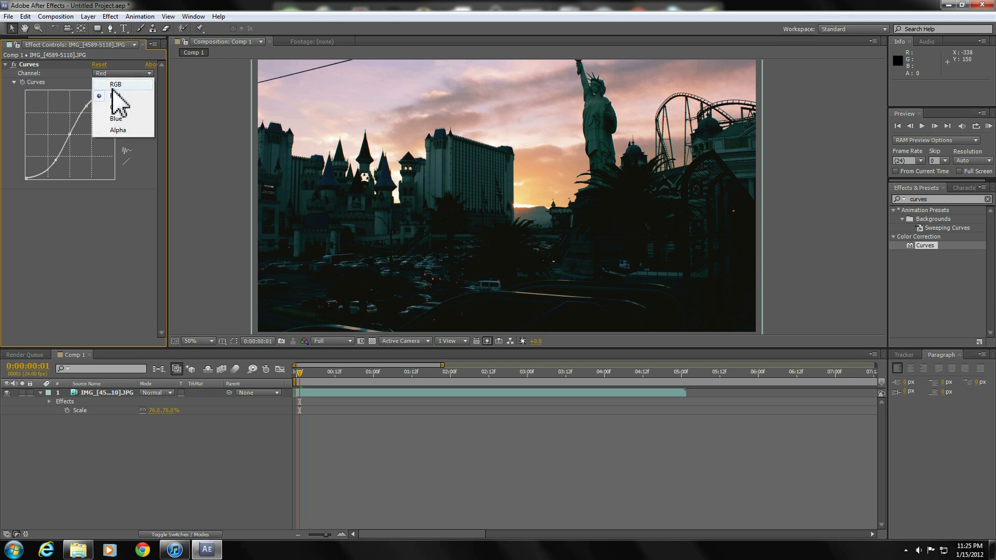
left_click(113, 86)
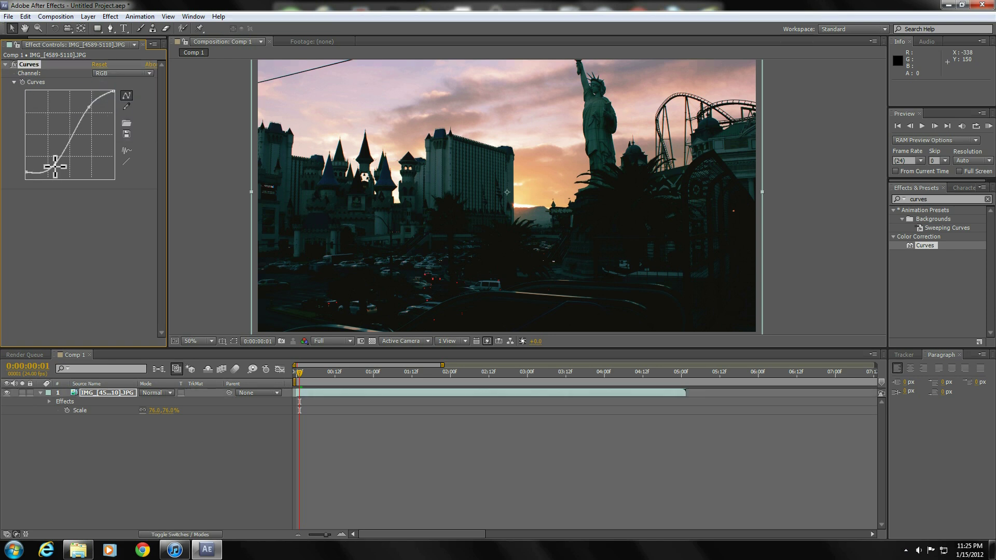
mouse_move(55, 167)
left_mouse_down()
mouse_move(51, 153)
mouse_move(60, 167)
left_mouse_up()
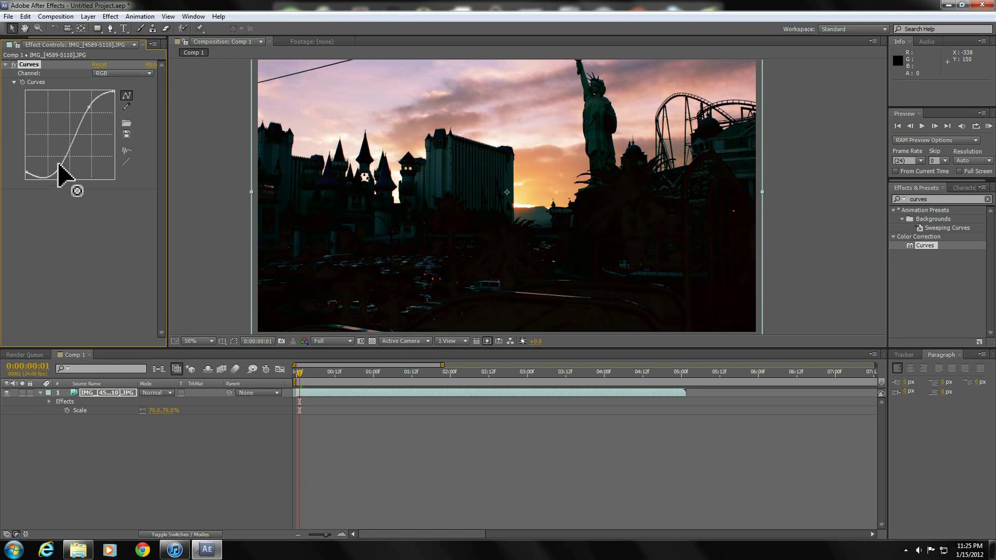
key("ctrl+z")
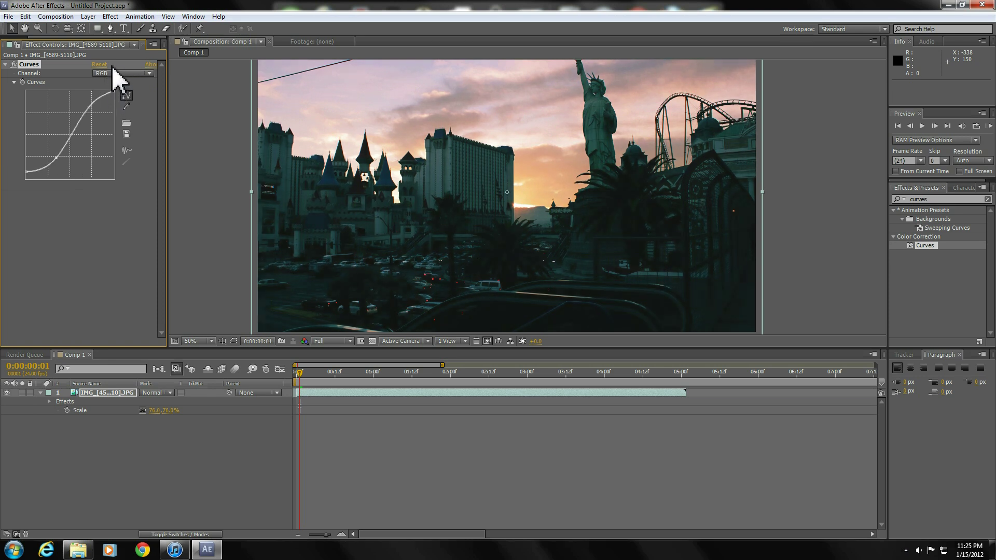
left_click(114, 74)
left_click(116, 95)
left_click(113, 75)
left_click(115, 96)
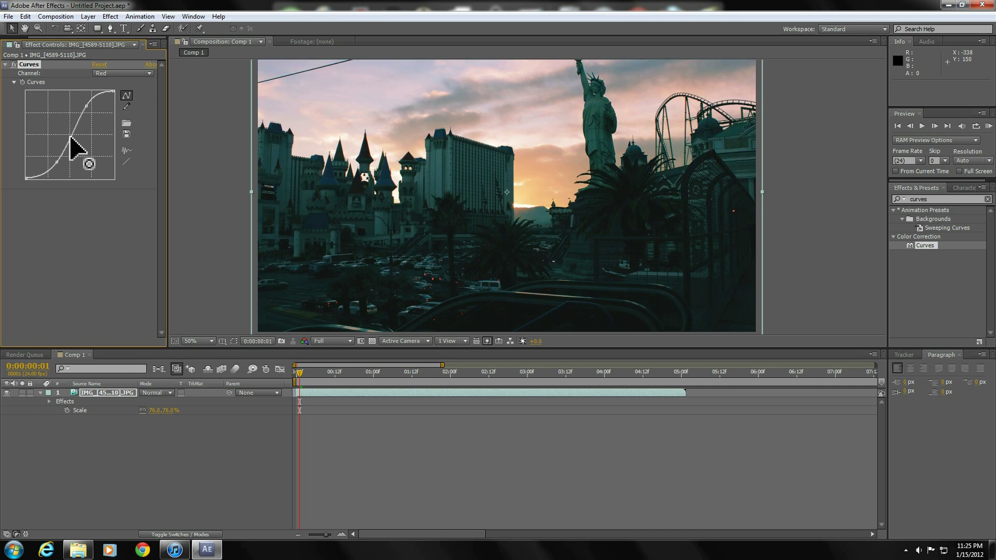
left_click_drag(86, 105, 84, 105)
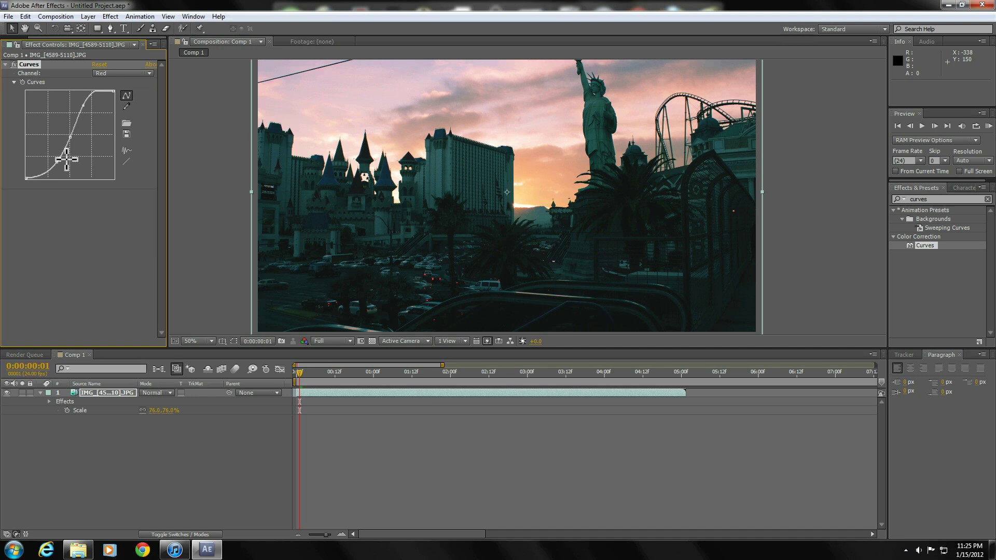
Lower the RGB curve's bottom point to crush the shadows toward black
left_click(111, 73)
left_click(109, 82)
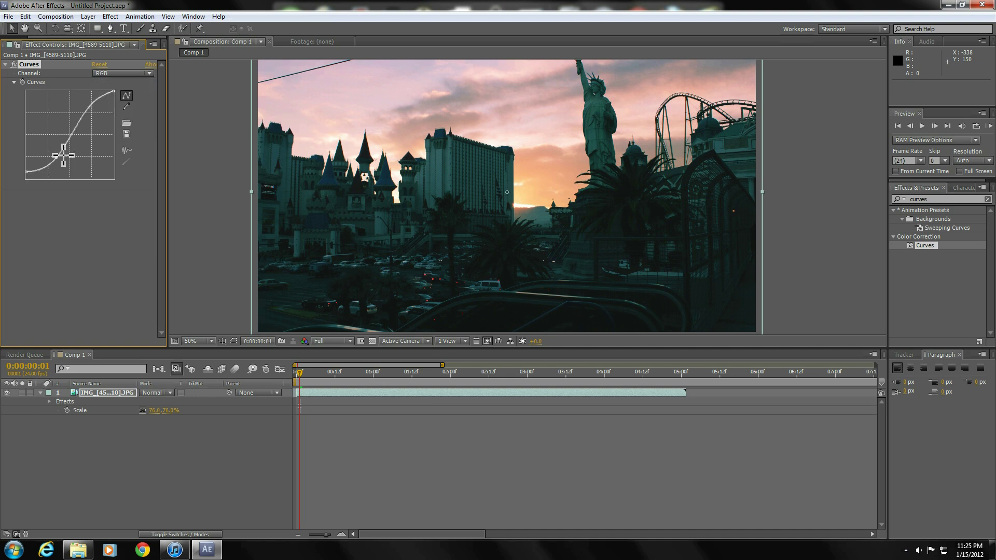
left_click_drag(64, 155, 56, 162)
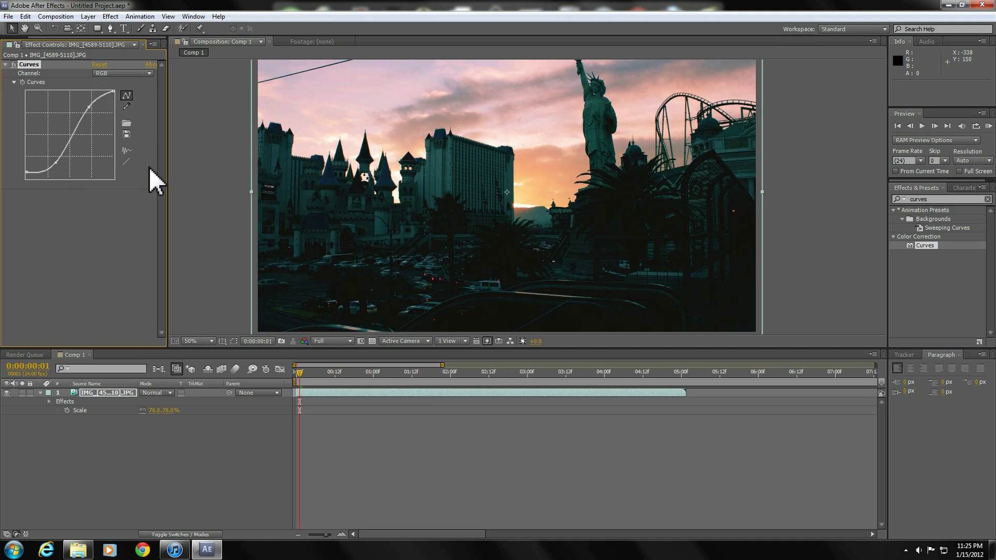
left_click(209, 173)
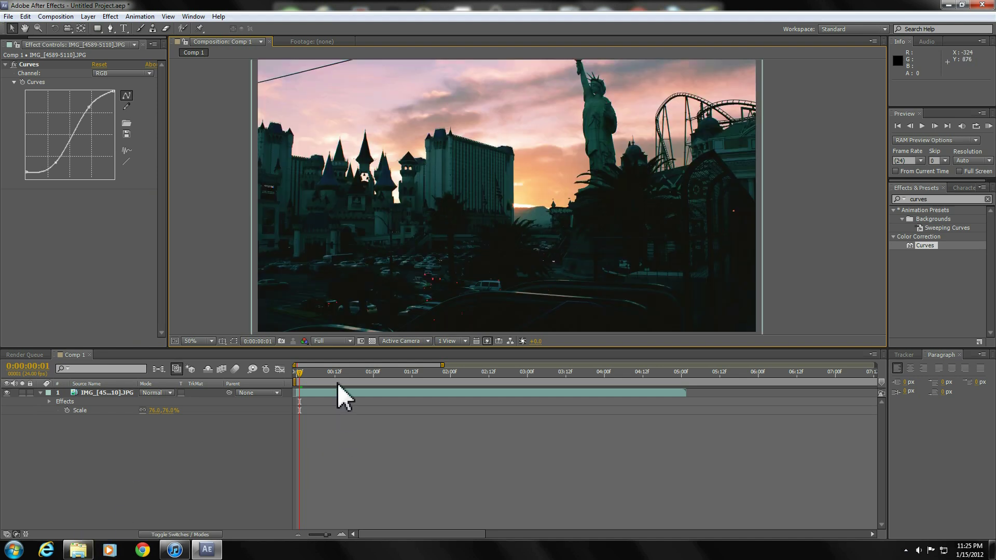
RAM preview the graded comp, then drop preview resolution to Half and RAM preview again
key("KP_0")
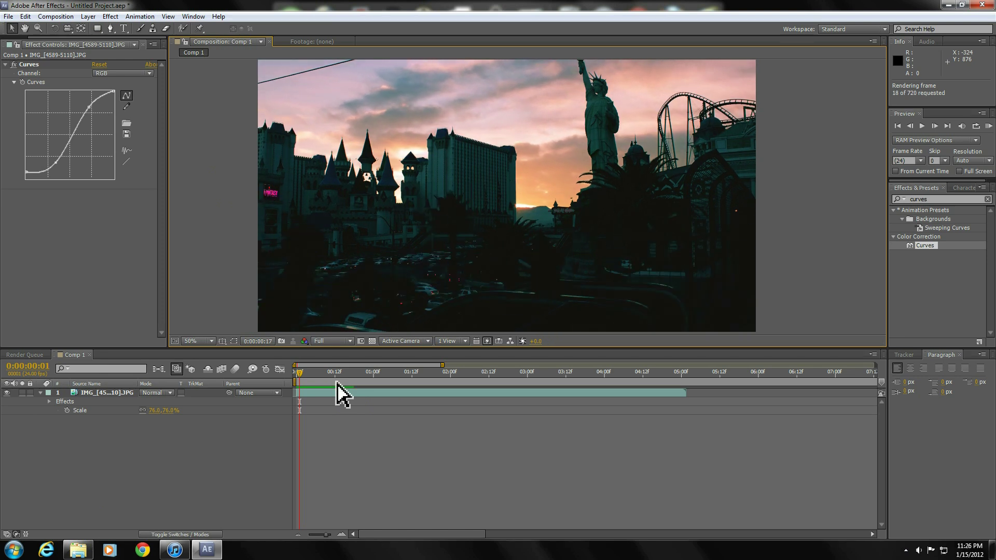
key("space")
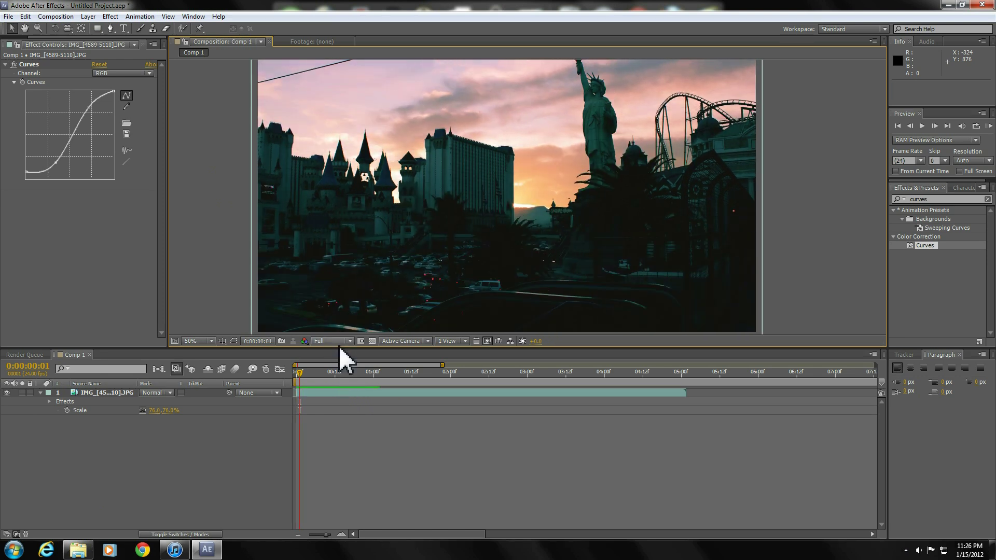
left_click(338, 342)
left_click(336, 370)
key("KP_0")
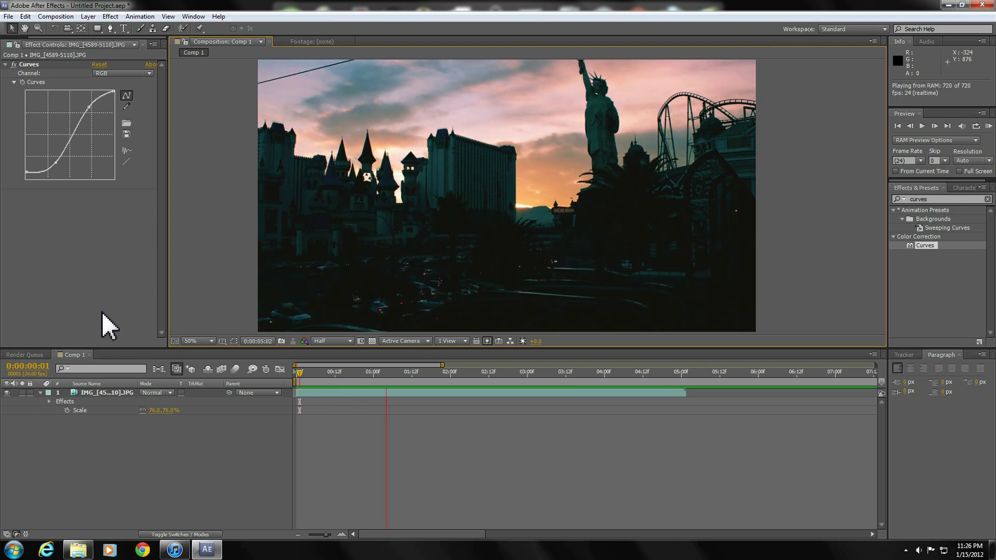
Scrub the playhead to the later, darker frames around 0:00:03:08 and RAM preview from there
left_click(27, 173)
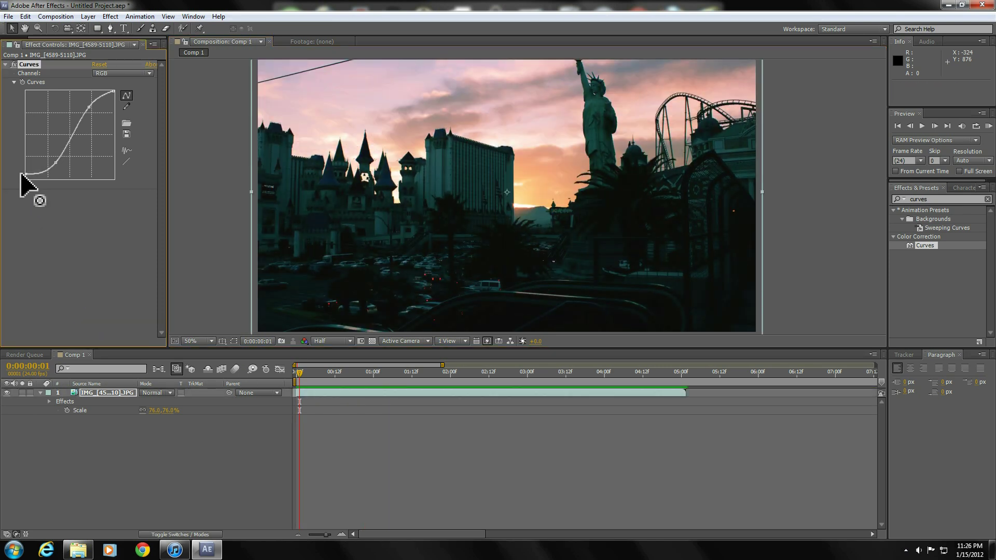
left_click(405, 372)
left_click_drag(445, 371, 553, 372)
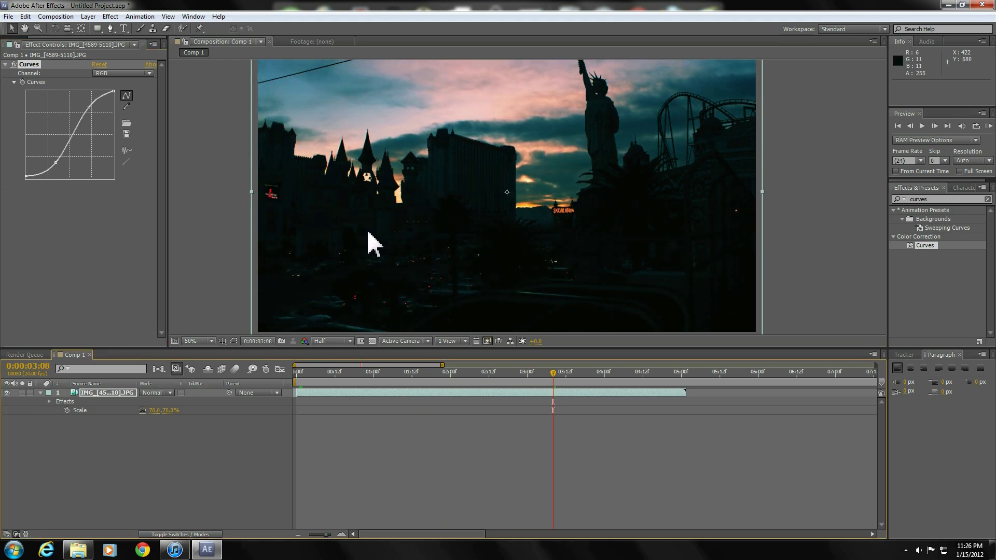
key("period")
key("comma")
key("KP_0")
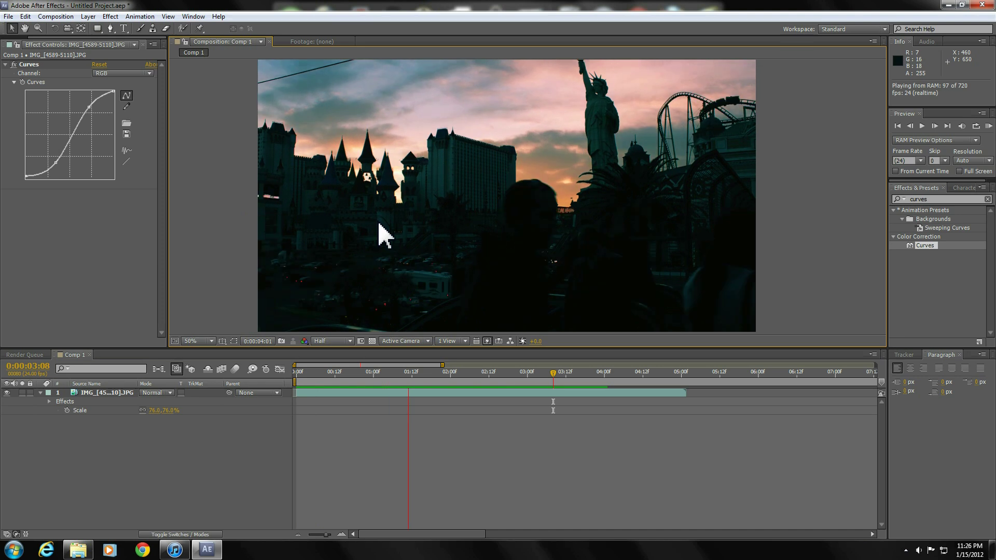
Stop playback and scrub back to 0:00:00:20 to show the pink-orange sunset frame
key("space")
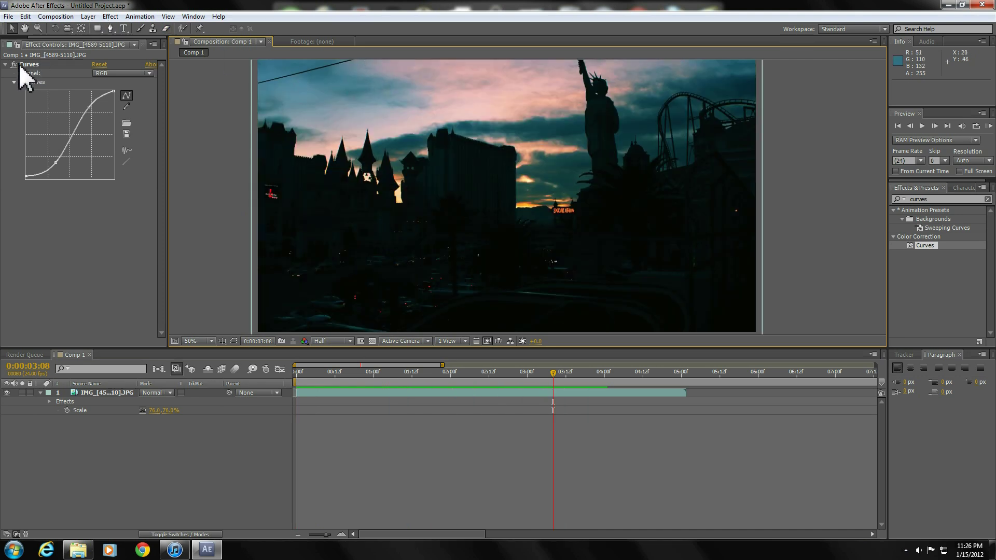
left_click_drag(310, 371, 510, 369)
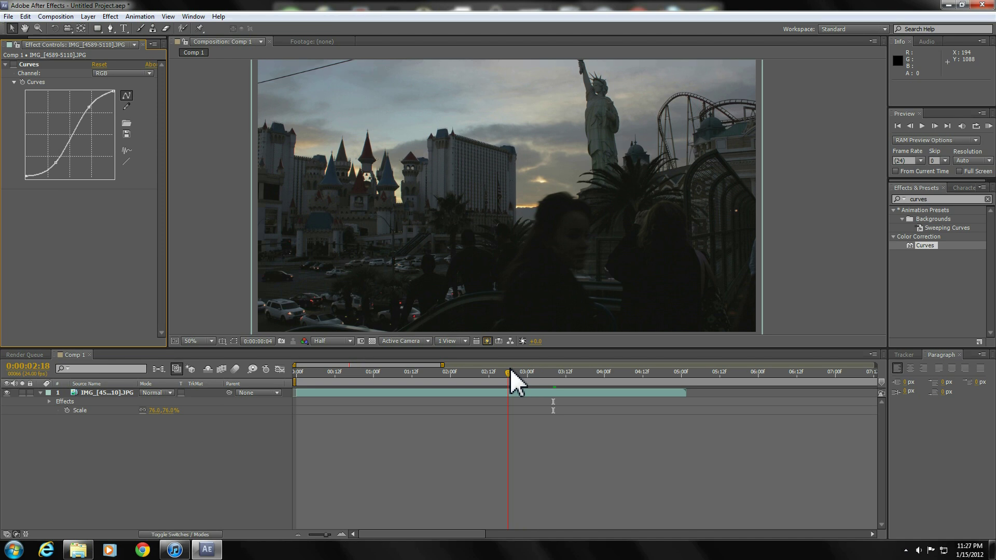
left_click_drag(509, 369, 409, 367)
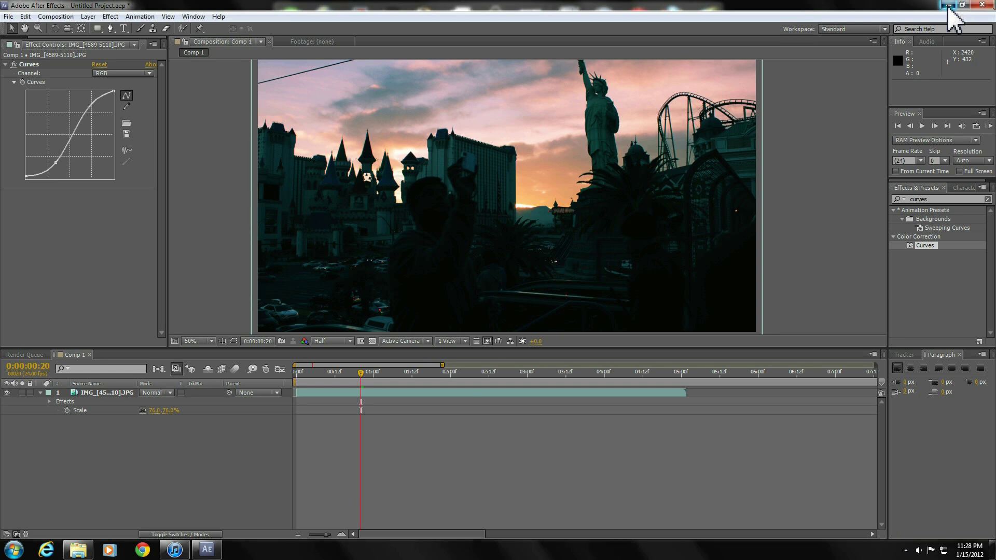
Minimize After Effects and hide the desktop Fences icon groups
left_click(948, 5)
double_click(688, 207)
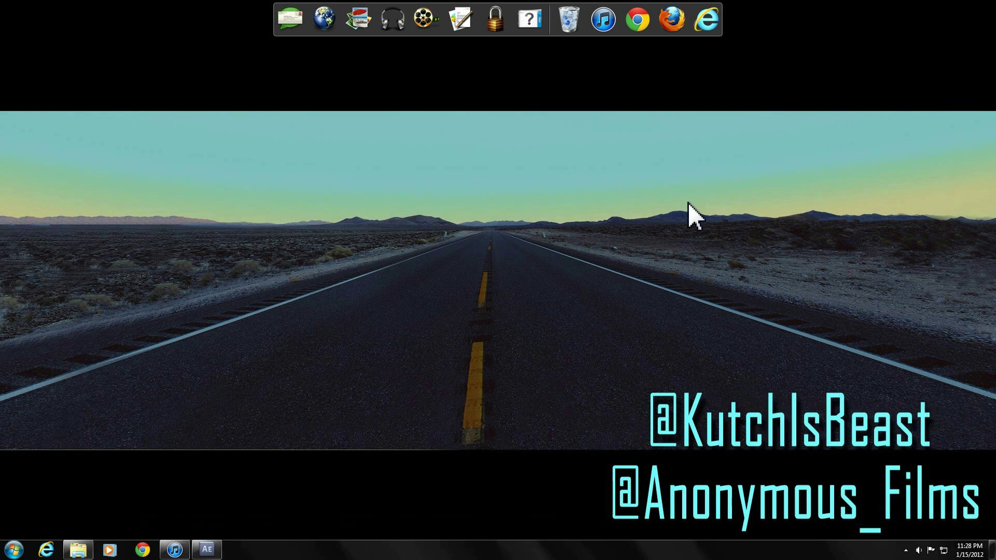